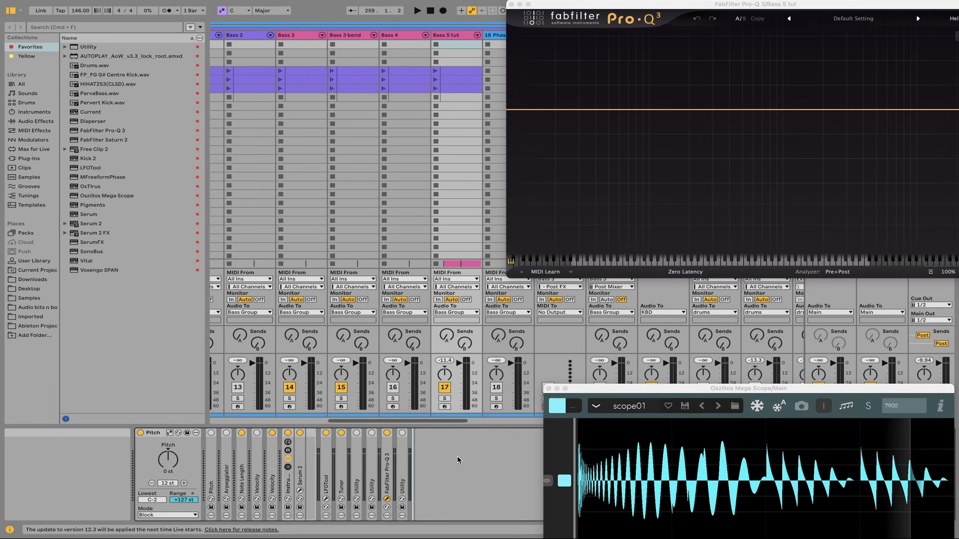
Open the Serum 2 instrument on the Bass 5 tut track and play back its bass patch
left_click(301, 492)
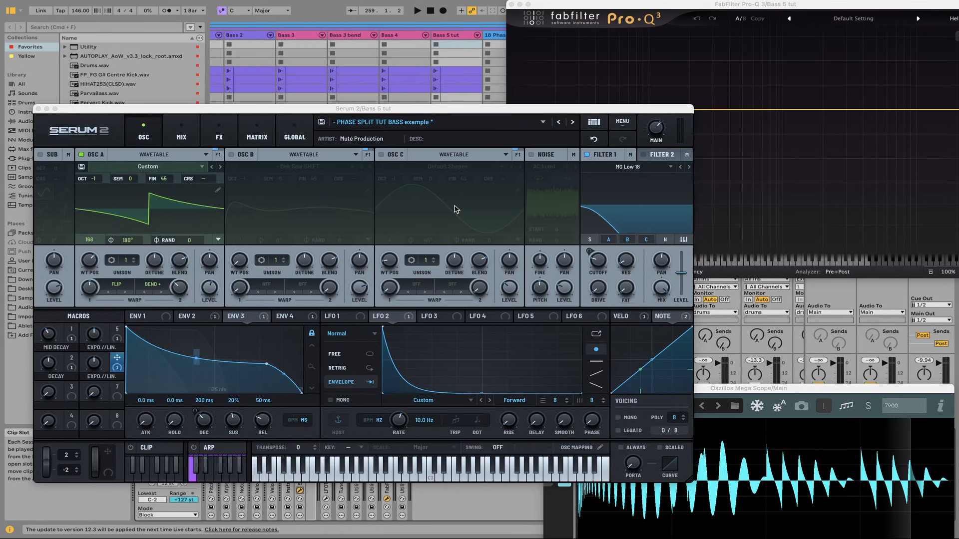
key("space")
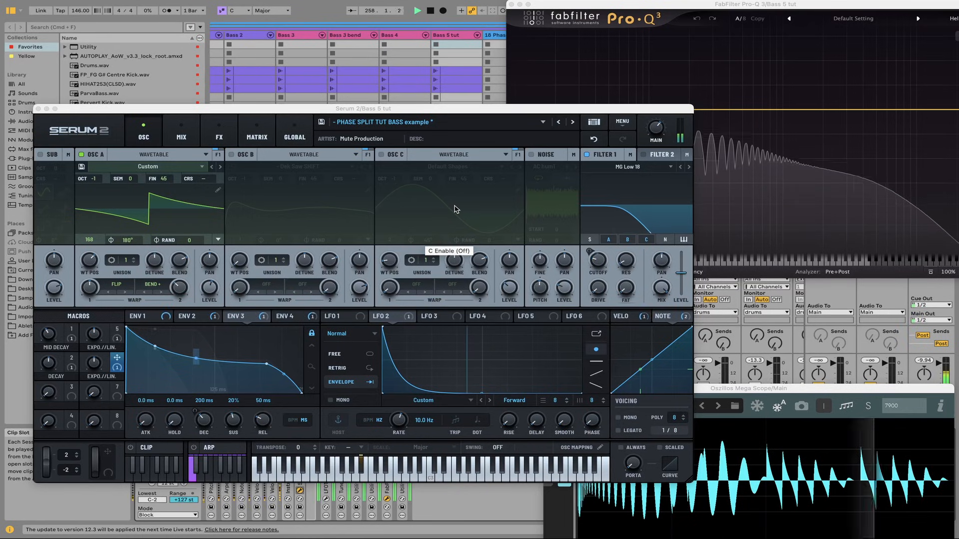
key("space")
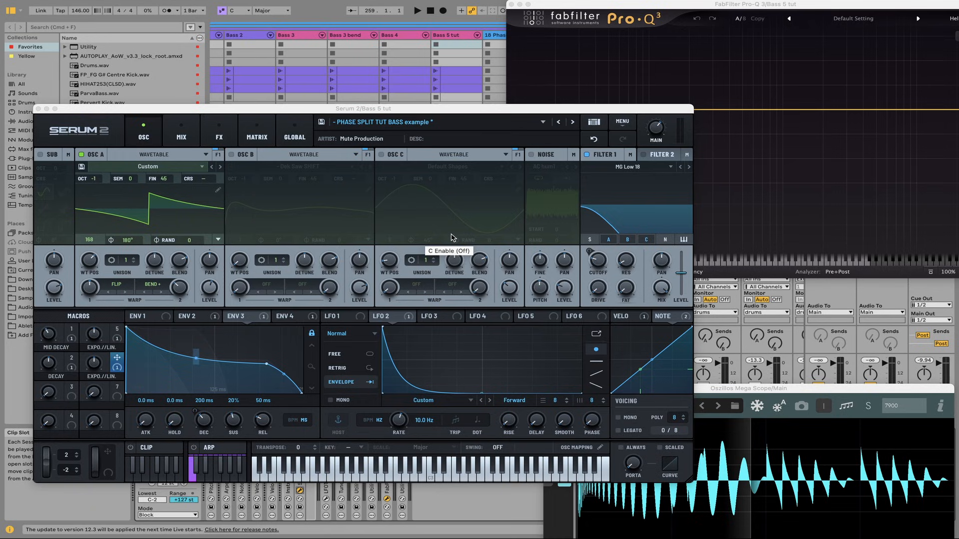
Enable the L/M/H splitter in Serum 2's effects chain and play the bass through it
left_click(214, 125)
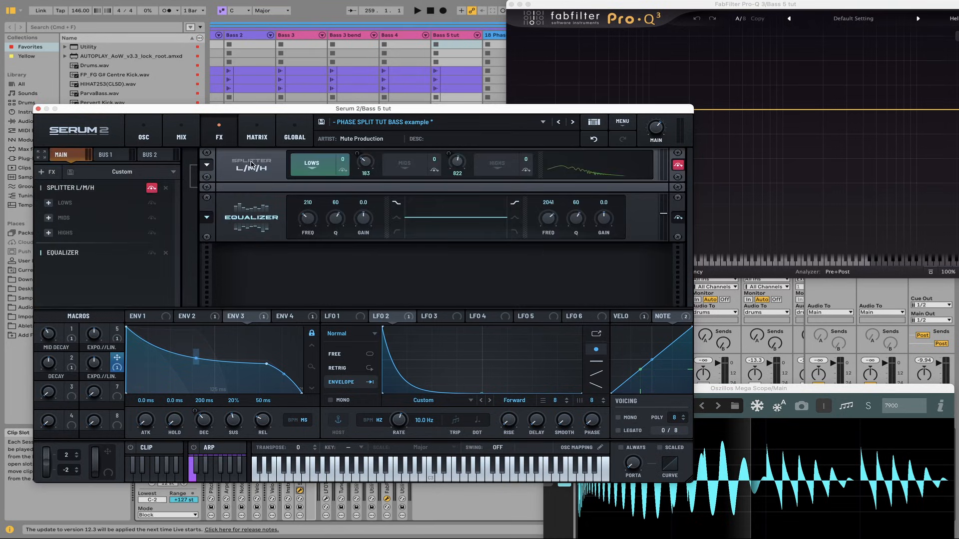
left_click(678, 166)
key("space")
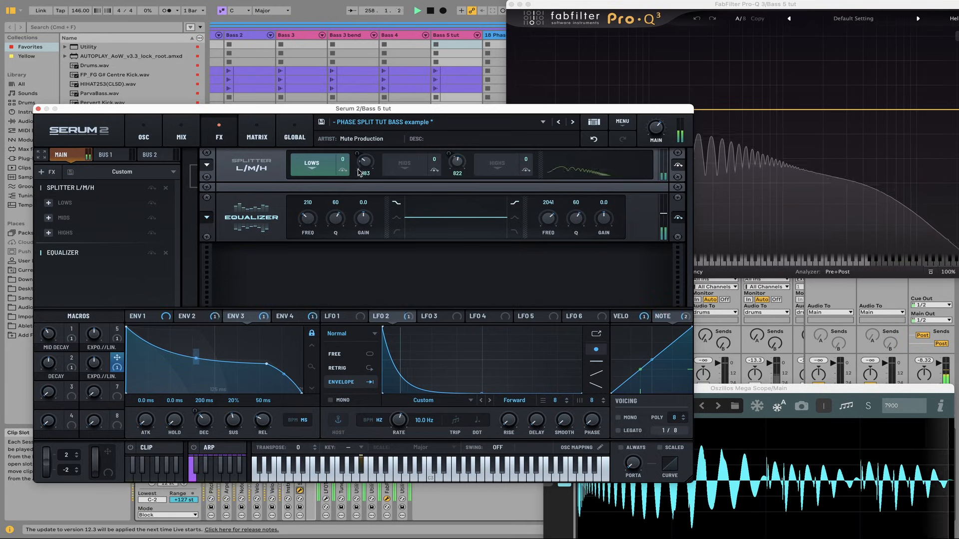
key("space")
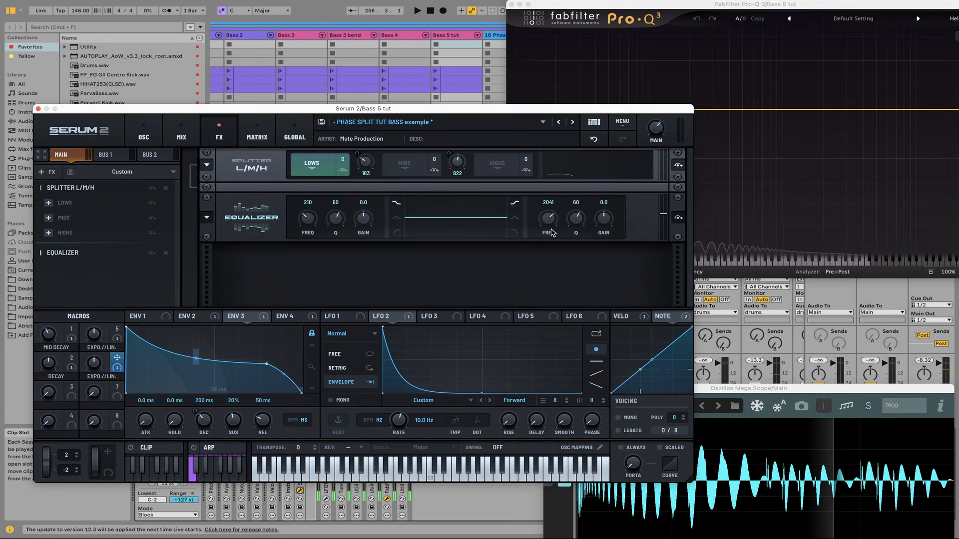
Raise the splitter's low crossover frequency to 459 Hz during playback, and undo the change
key("space")
mouse_move(366, 165)
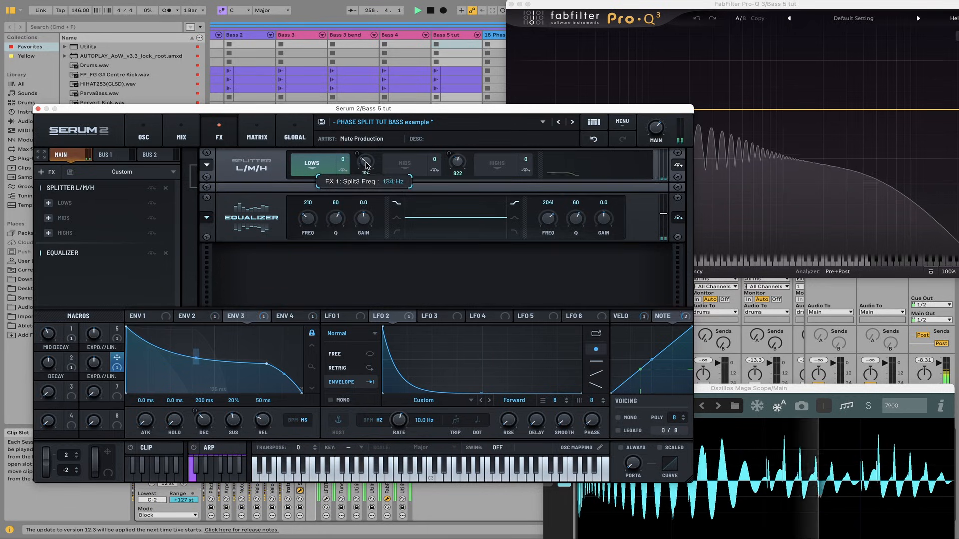
mouse_move(366, 166)
left_mouse_down()
mouse_move(368, 140)
mouse_move(376, 161)
left_mouse_up()
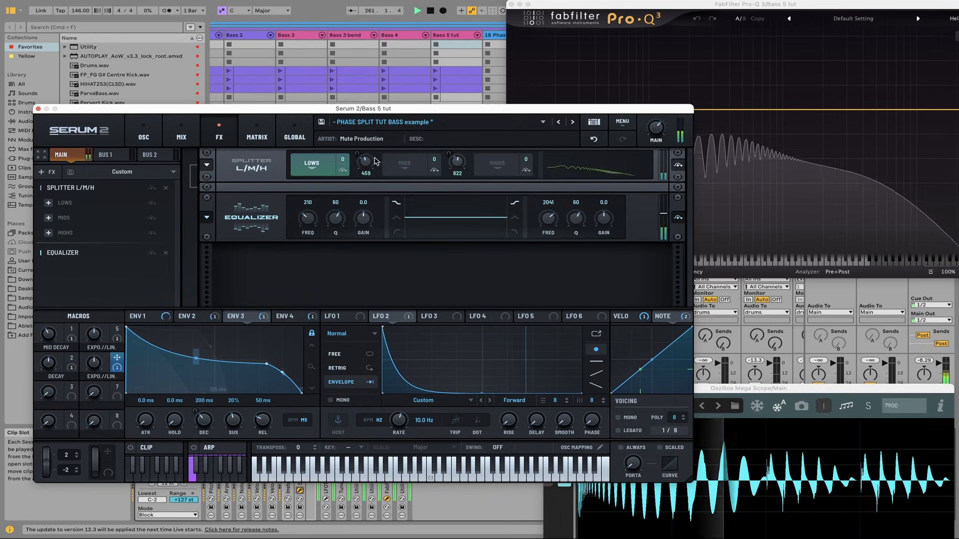
key("space")
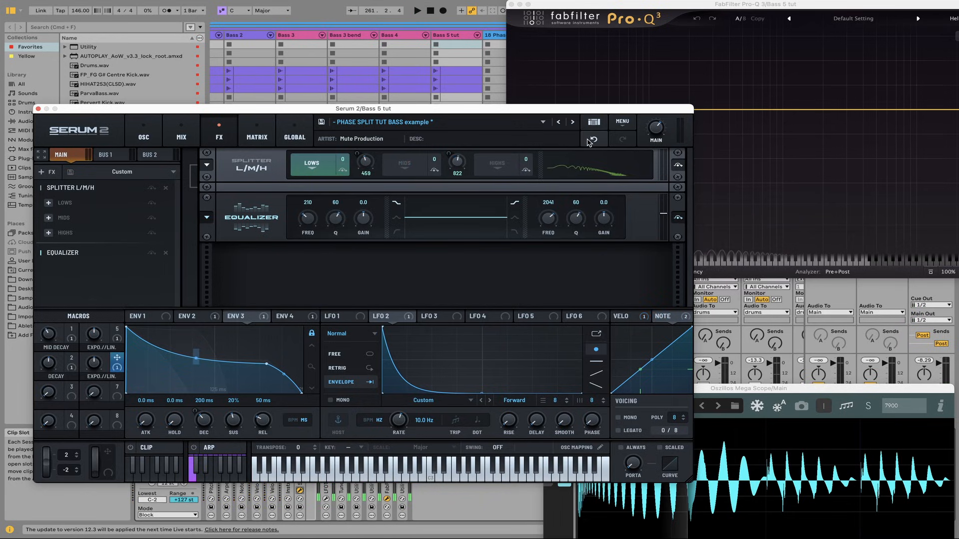
left_click(592, 140)
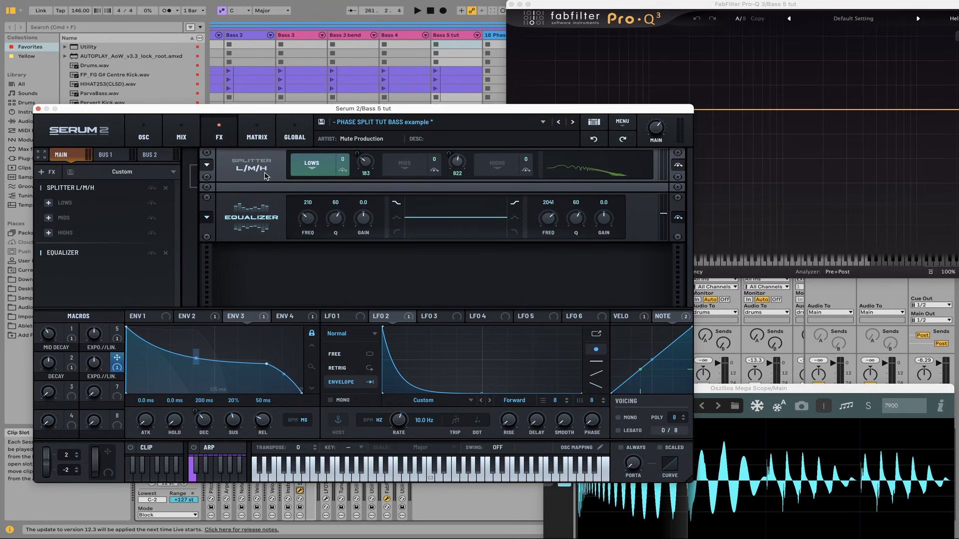
Turn off OSC A and turn on OSC B and OSC C in Serum 2
left_click(145, 136)
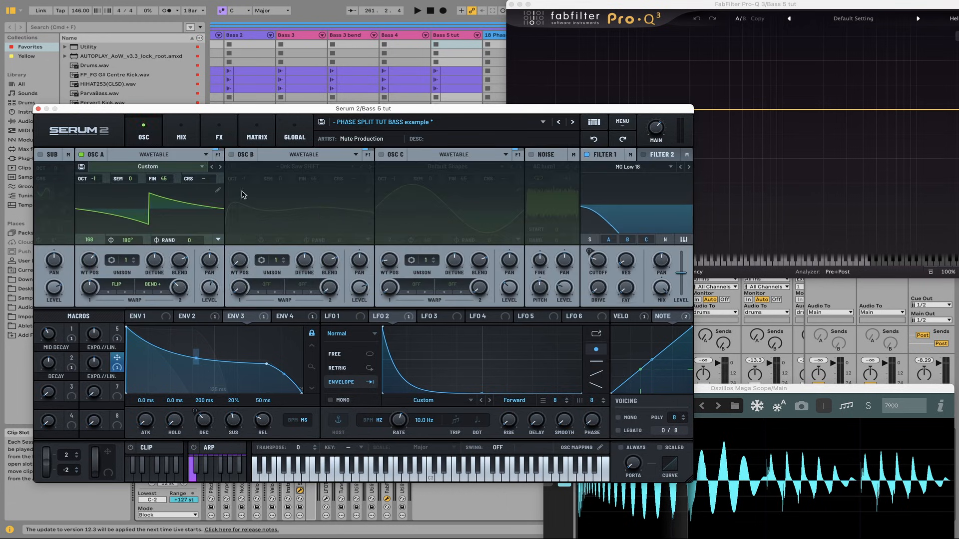
left_click(104, 155)
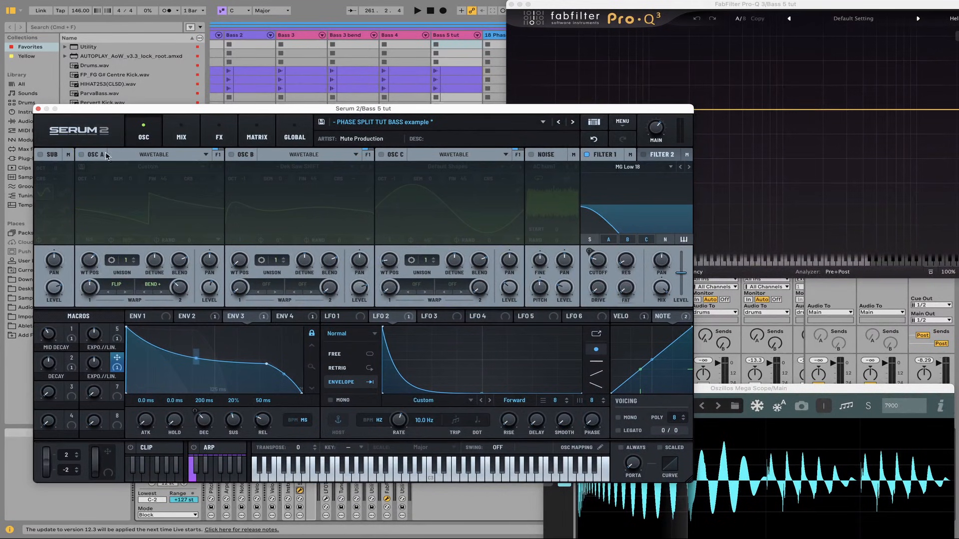
left_click(231, 155)
left_click(382, 155)
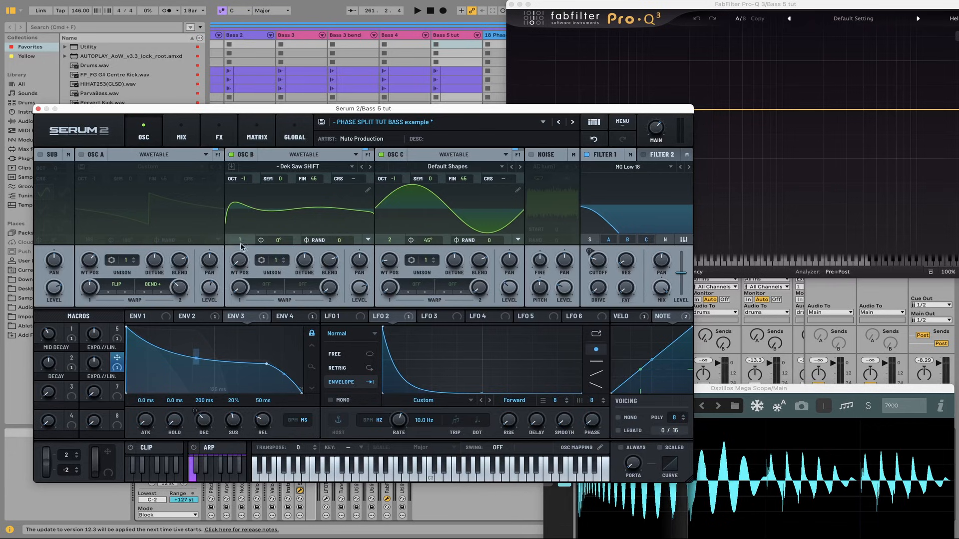
Sweep OSC B's wavetable position to 137 and OSC C's phase to 111° during playback, and return them to 1 and 45°
key("space")
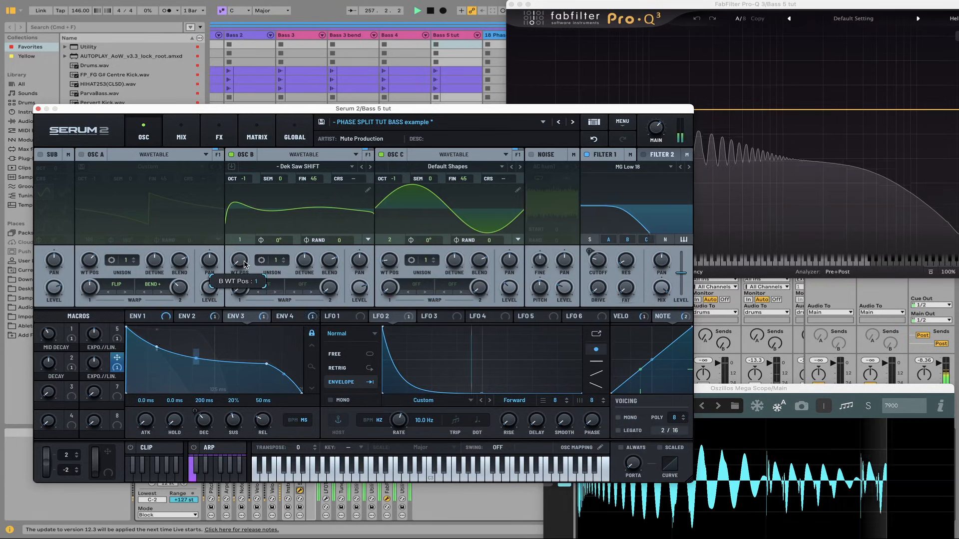
left_click_drag(246, 265, 244, 206)
left_click_drag(428, 240, 423, 189)
key("space")
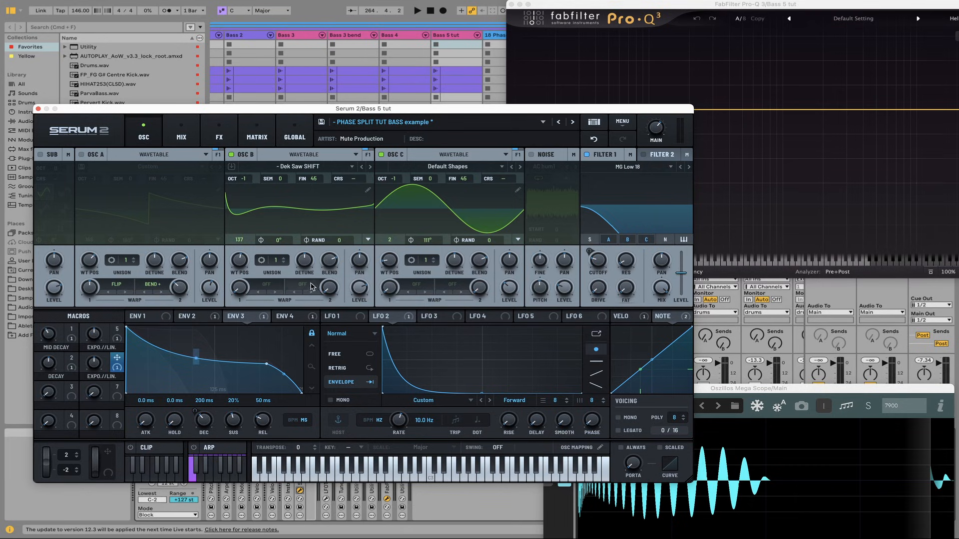
left_click_drag(240, 260, 273, 380)
left_click_drag(425, 241, 519, 266)
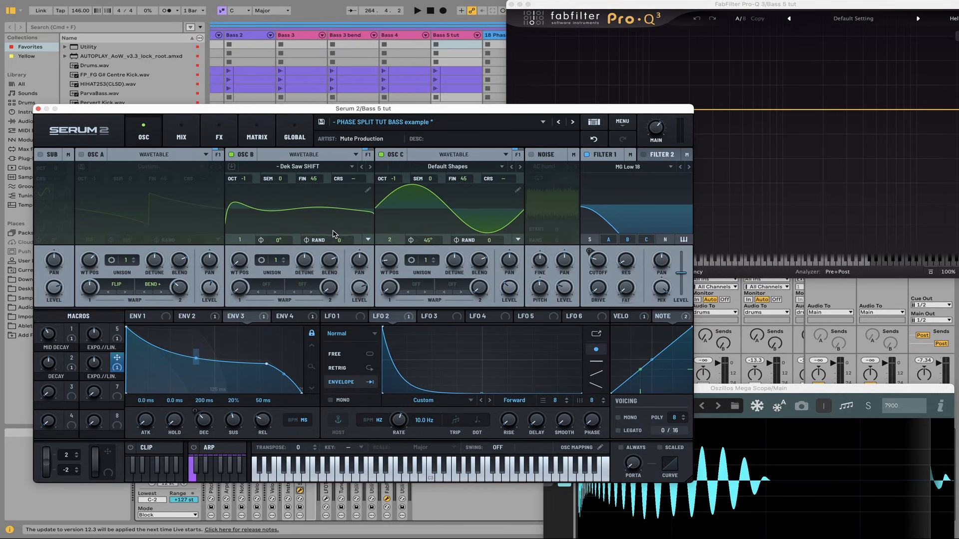
Enable OSC A, open its wavetable for editing and reduce the table to a single saw frame
left_click(83, 154)
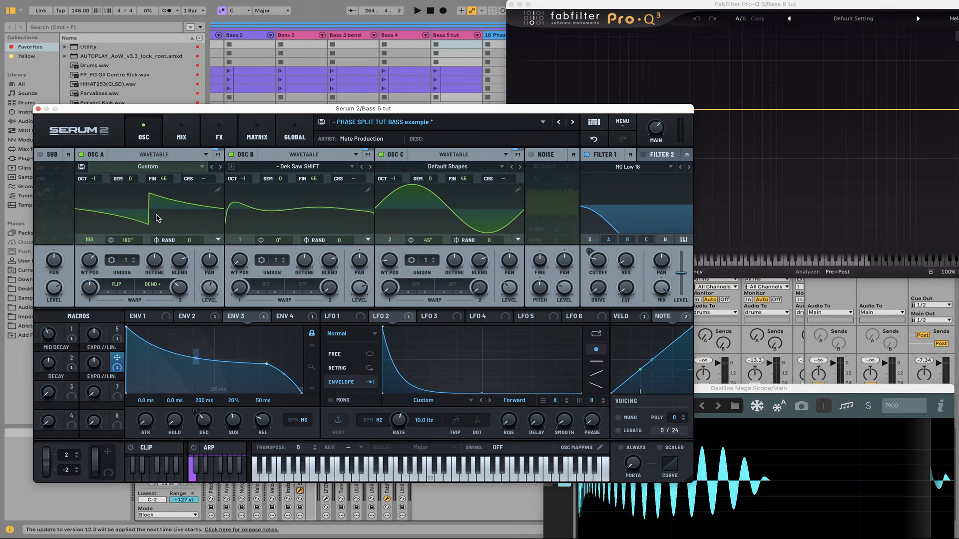
left_click(216, 190)
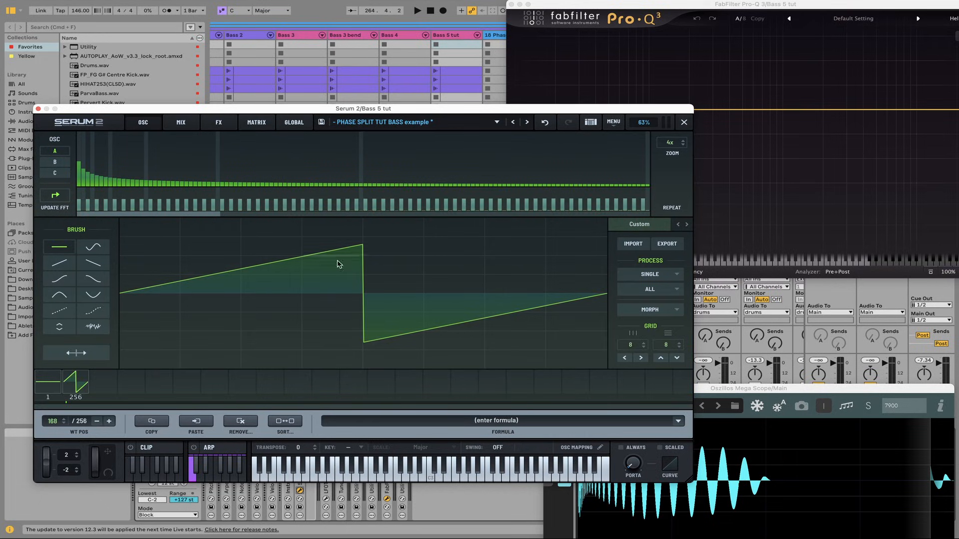
left_click(55, 378)
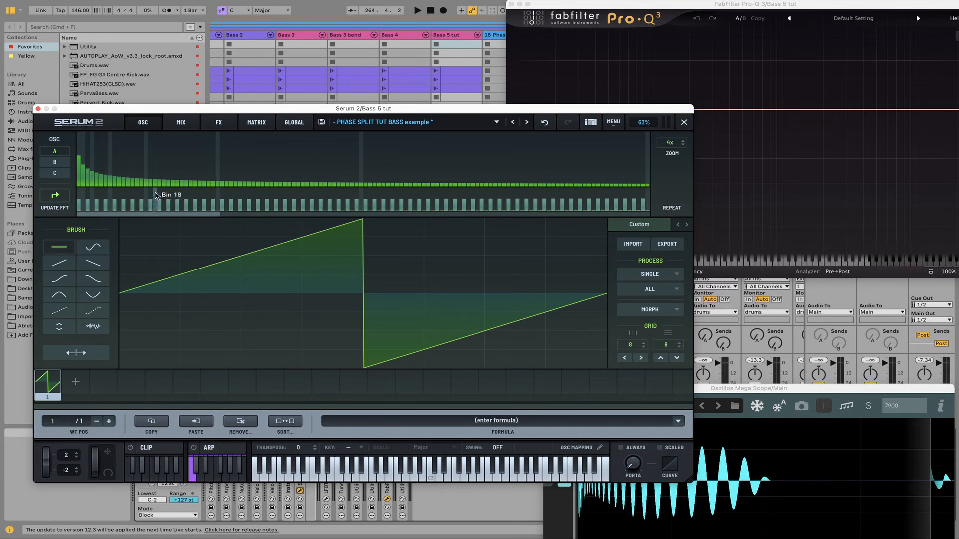
Apply Generate Saw to both the FFT magnitudes and the FFT phases of OSC A's waveform, and close the wavetable editor
right_click(131, 173)
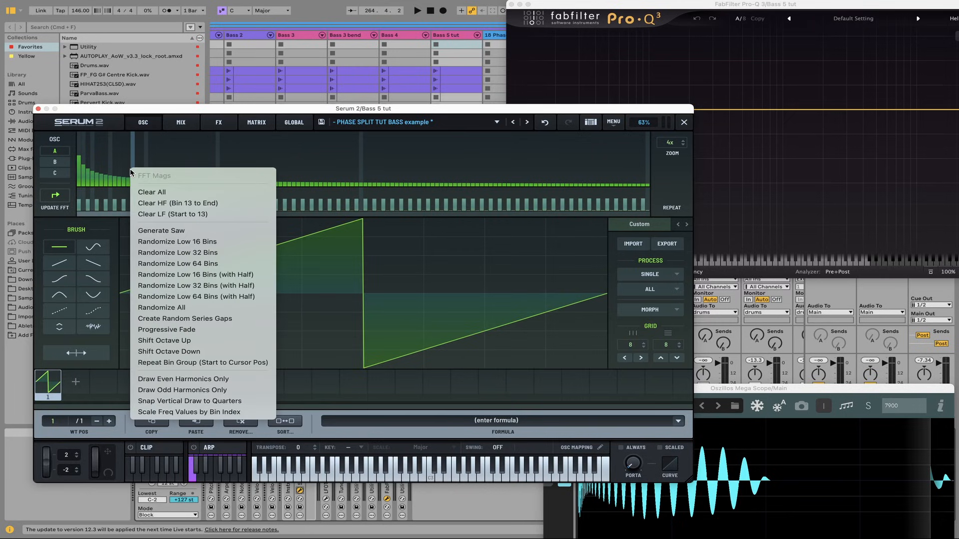
left_click(159, 231)
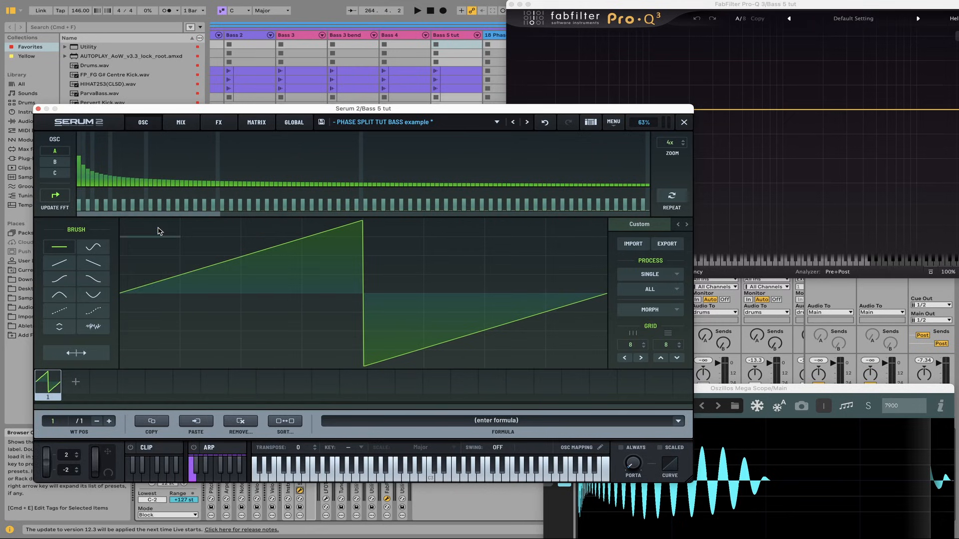
right_click(134, 200)
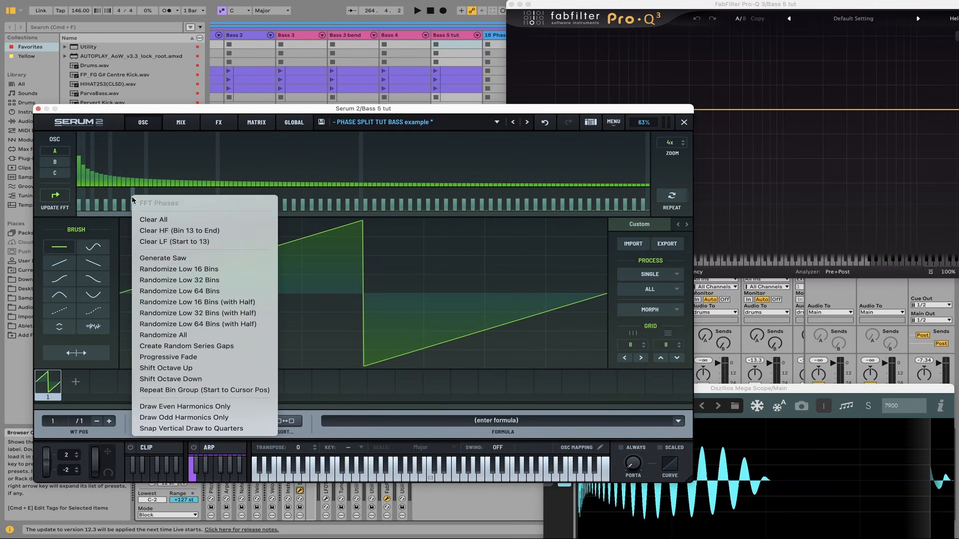
left_click(170, 258)
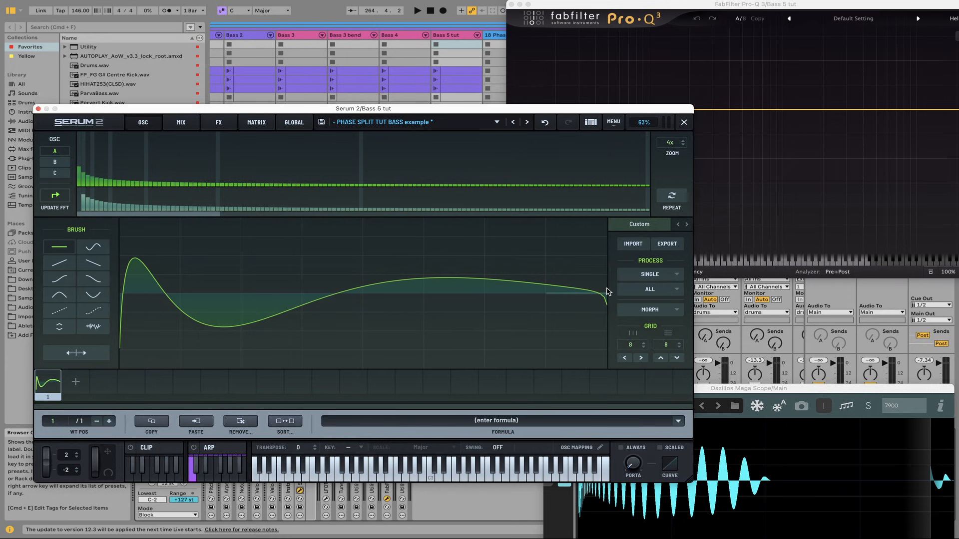
left_click(685, 123)
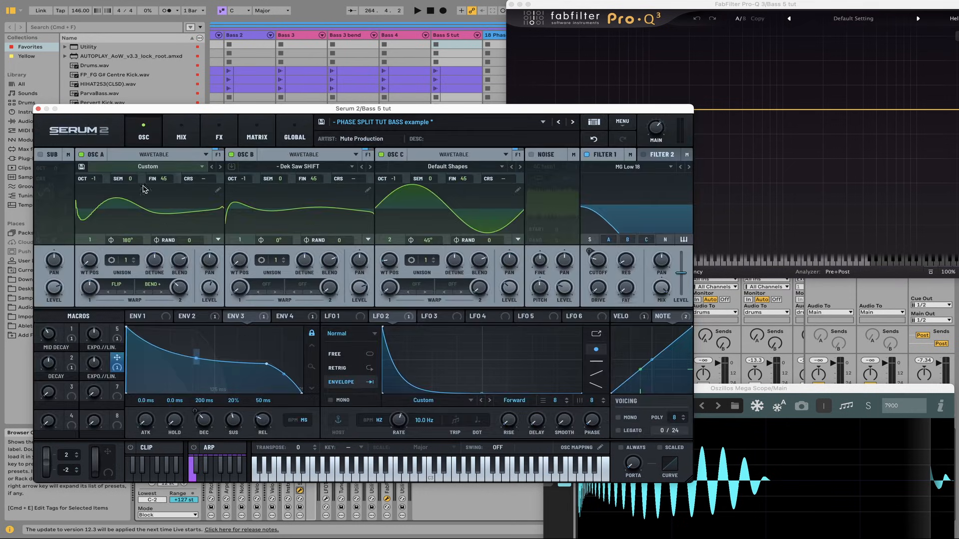
Save OSC A's wavetable as "- GEN TUT" in the "- User WAV" folder
left_click(81, 167)
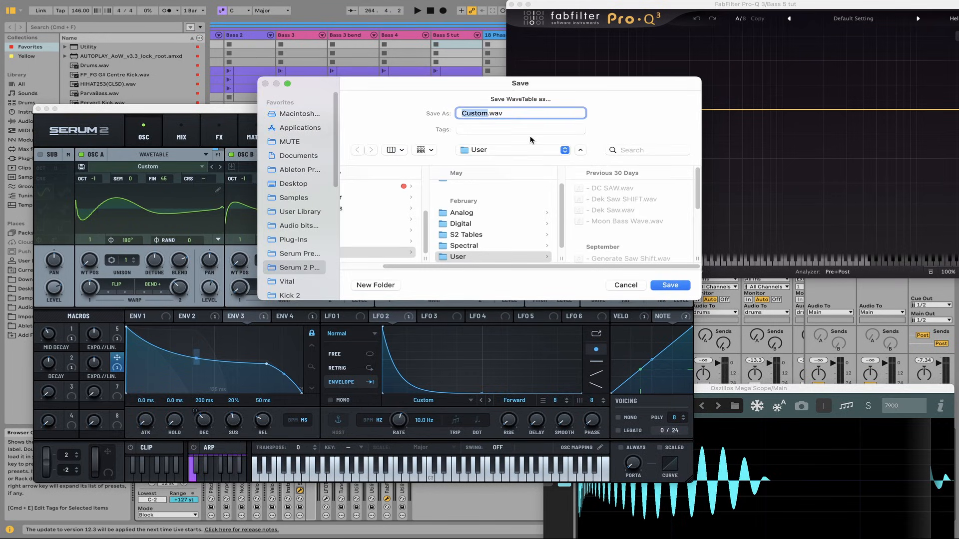
scroll(478, 244, "up", 5)
left_click(480, 188)
left_click(486, 112)
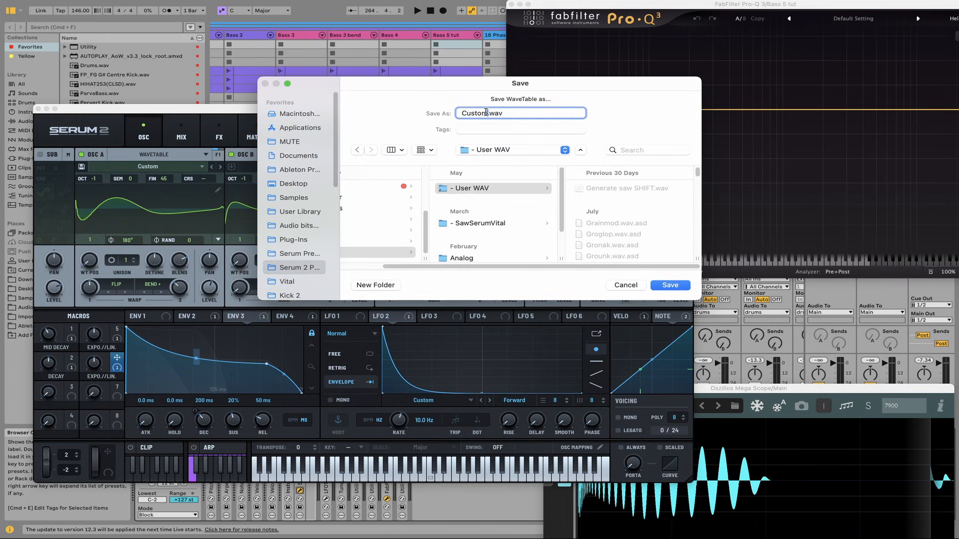
left_click_drag(486, 113, 451, 112)
type("- GEN TUT")
key("Return")
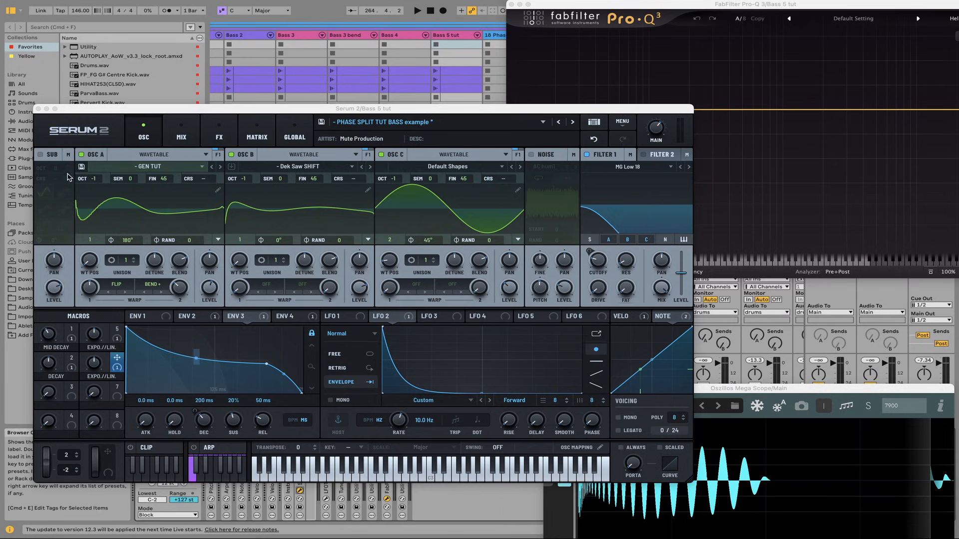
Turn off OSC A in Serum 2, and load Vital on a new MIDI track
left_click(81, 155)
left_click(38, 109)
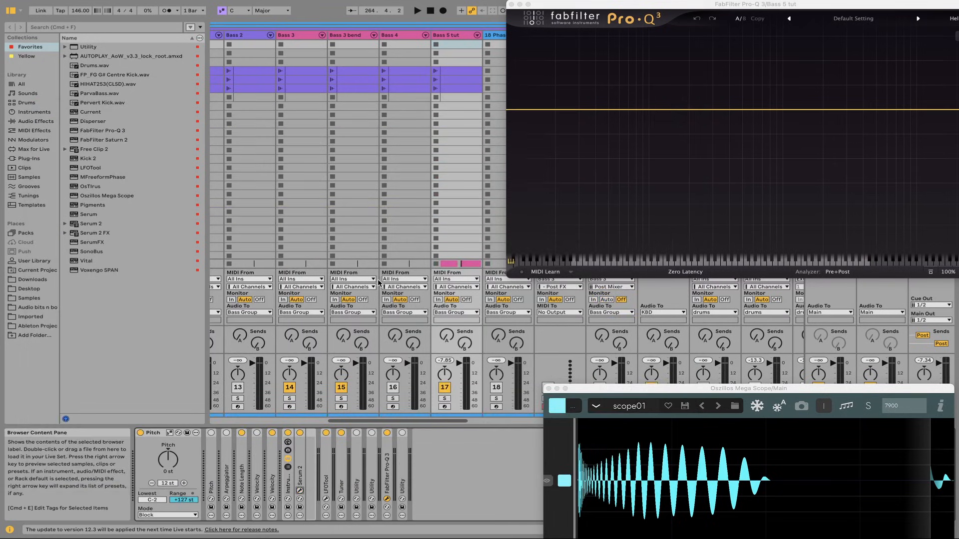
key("super+shift+t")
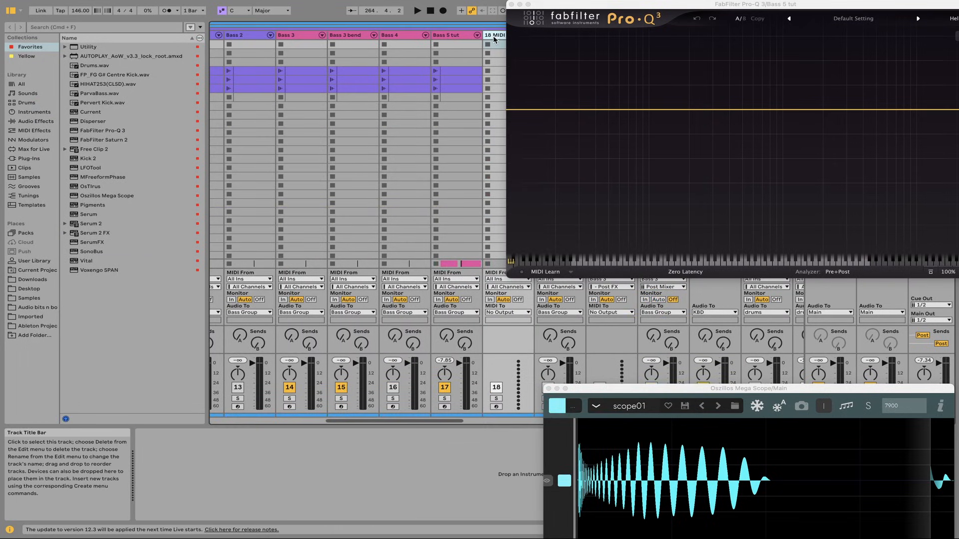
left_click(99, 265)
double_click(94, 265)
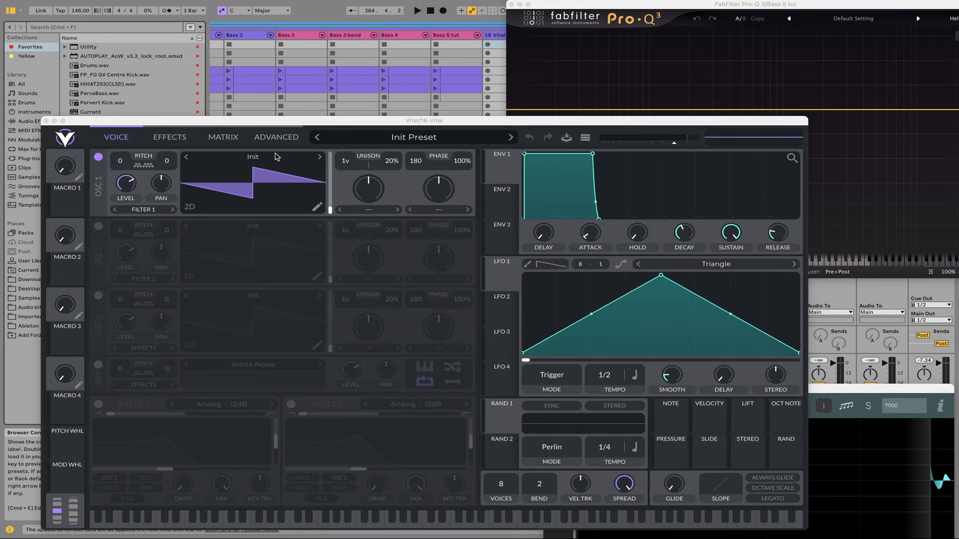
Search the "- User WAV" wavetables for "gen" and load "- GEN TUT" into Vital's OSC 1
left_click(261, 157)
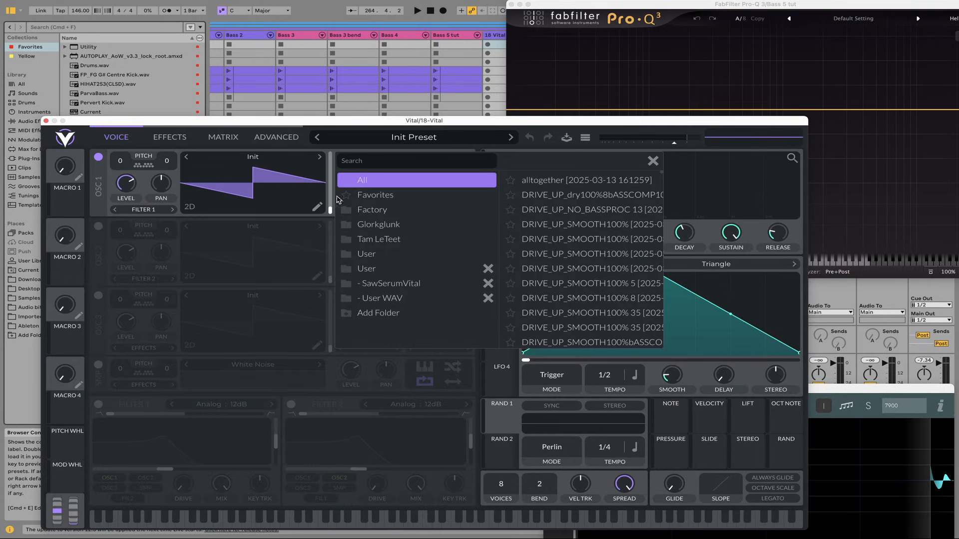
left_click(408, 299)
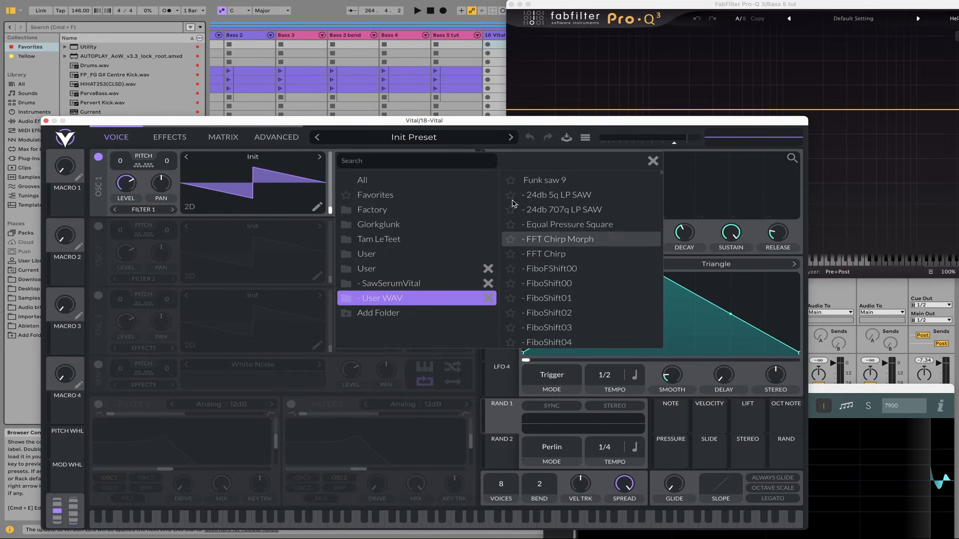
left_click(410, 160)
type("gen")
left_click(549, 180)
left_click(652, 160)
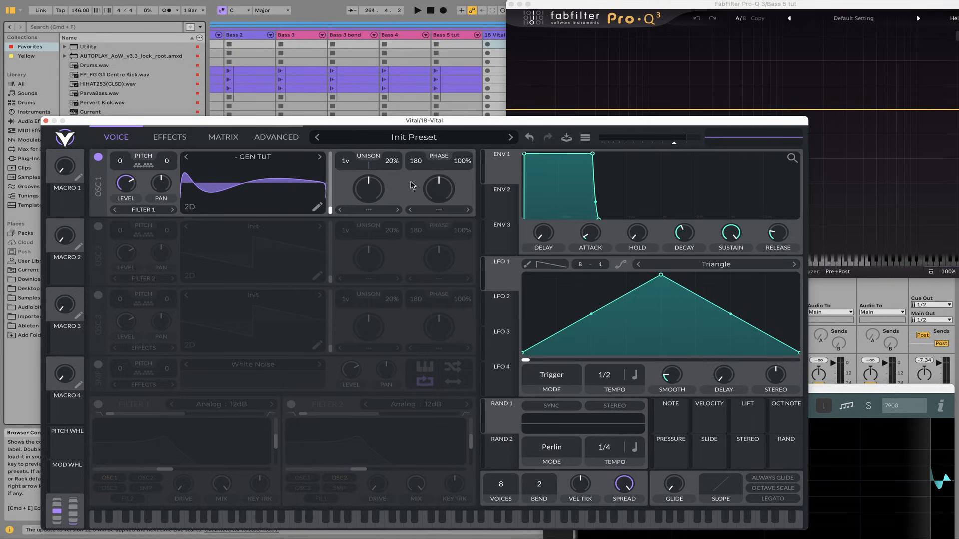
Add a Phase Shift modifier to OSC 1's "- GEN TUT" wavetable in Vital and set its style to Harmonic
left_click(316, 207)
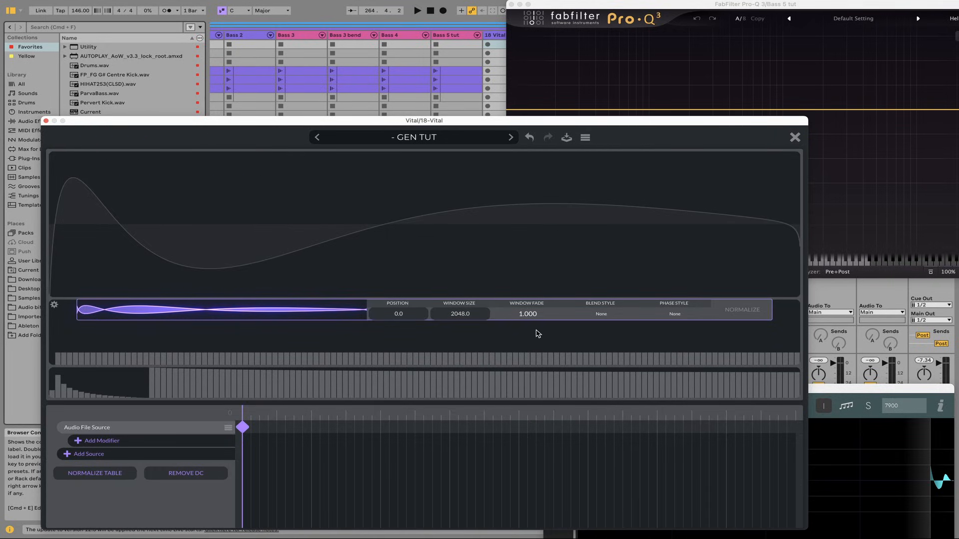
left_click(101, 441)
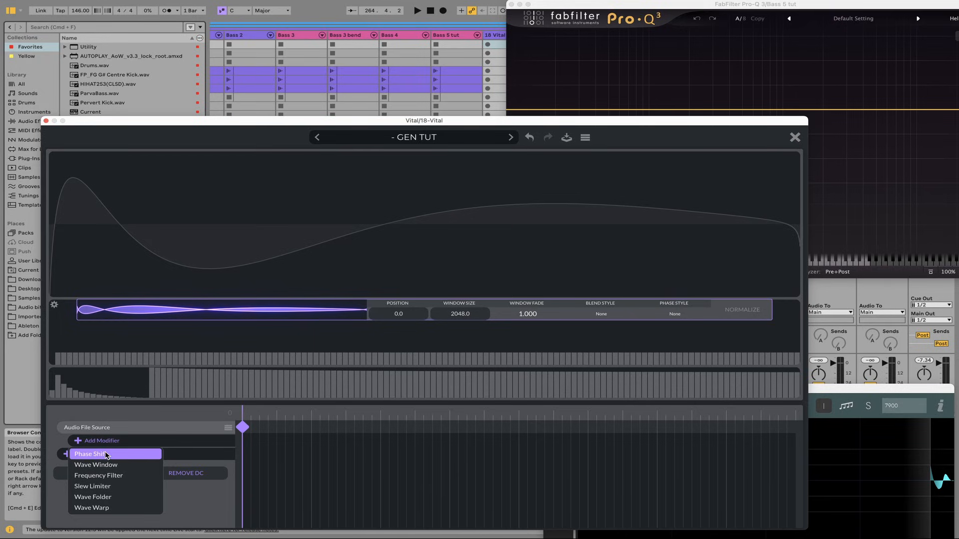
left_click(105, 455)
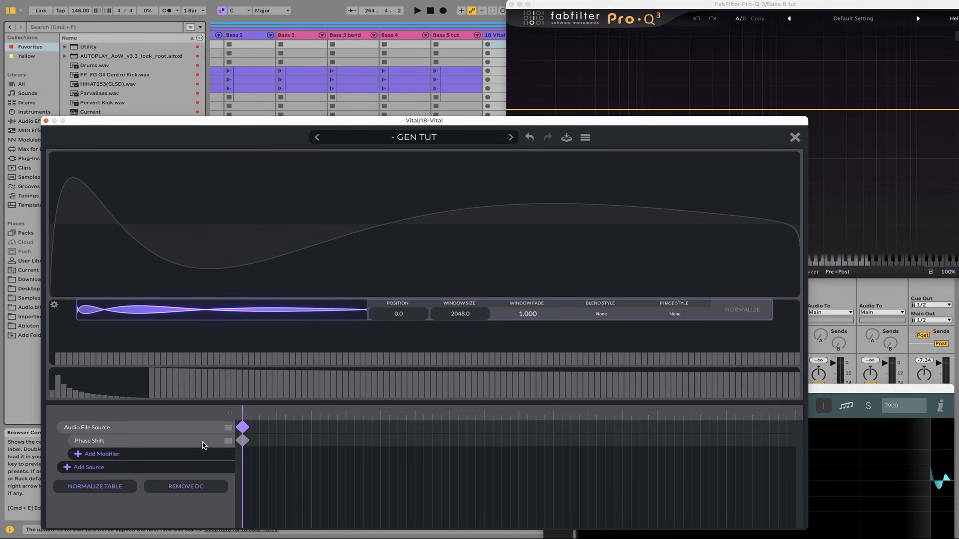
left_click(243, 441)
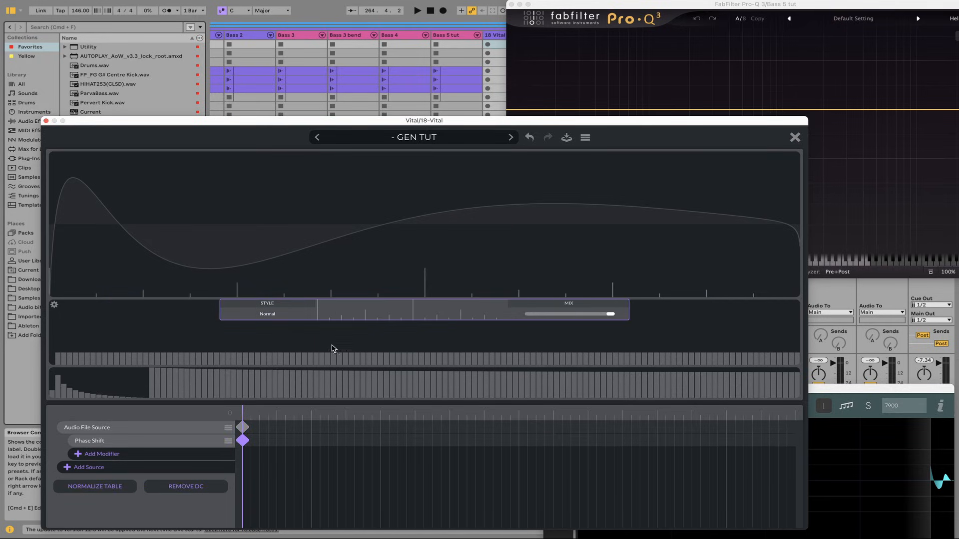
left_click(287, 316)
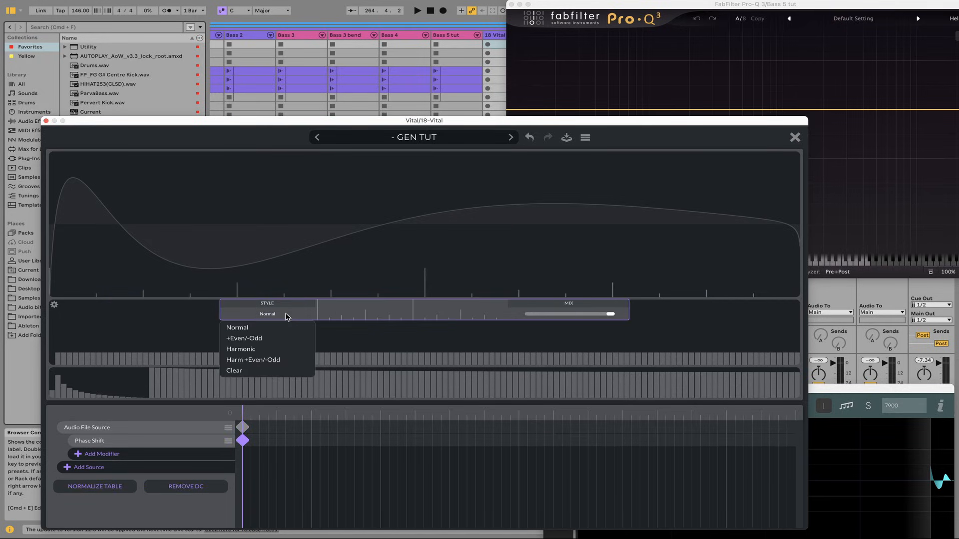
left_click(267, 350)
Add a Phase Shift keyframe at frame 256, shift its phase by about one full cycle, and scrub through the frames
left_click_drag(389, 417, 810, 416)
left_click(794, 442)
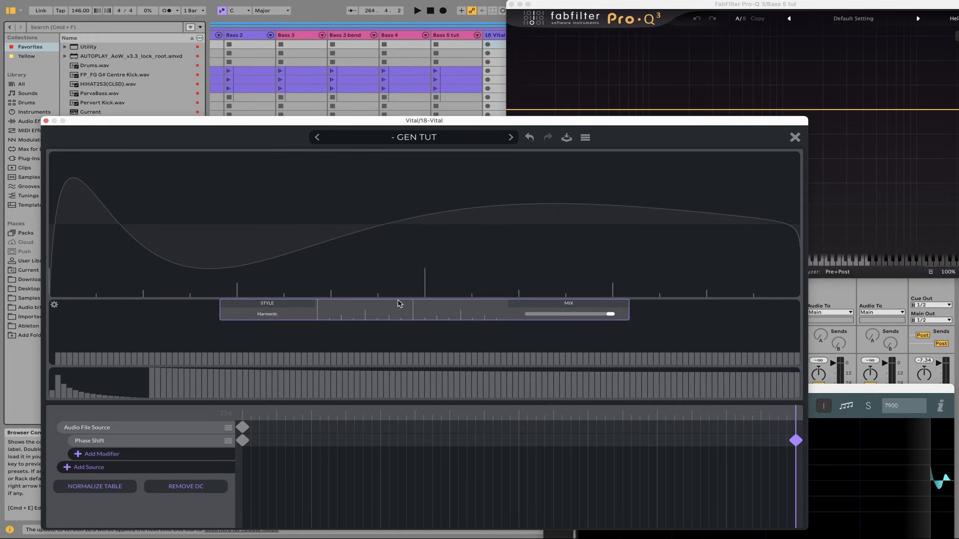
left_click_drag(363, 313, 796, 420)
left_click_drag(445, 317, 437, 318)
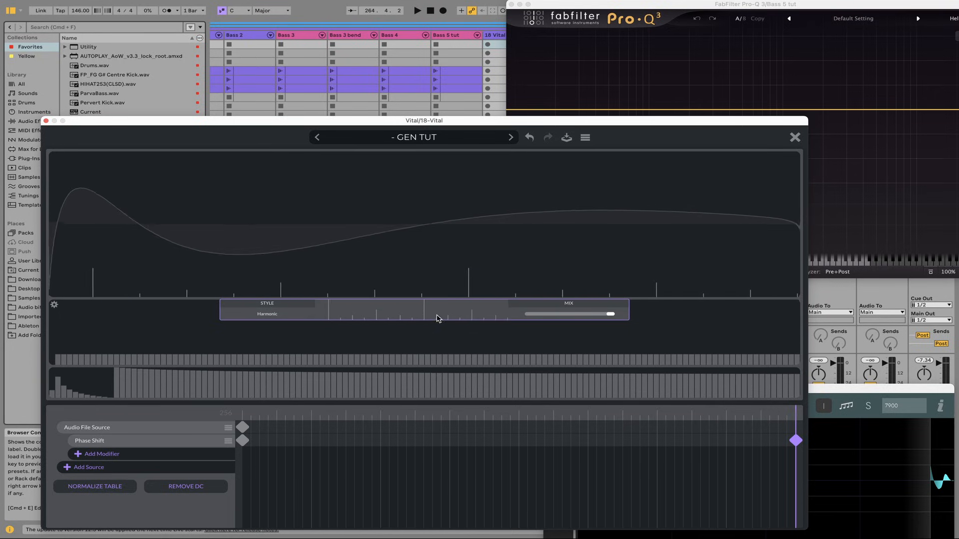
left_click_drag(244, 417, 801, 417)
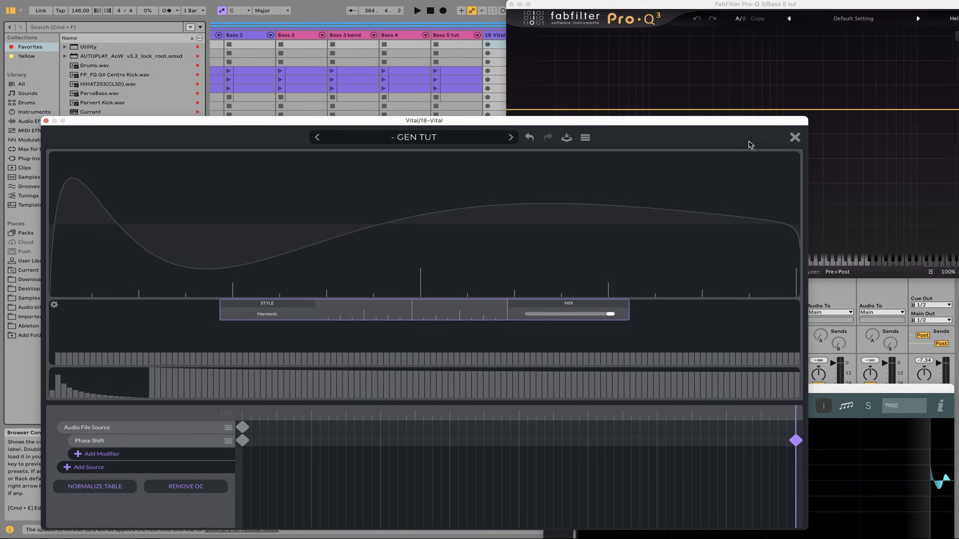
Export the wavetable to .wav over "- GEN TUT.wav" in the "- User WAV" folder, and preview OSC 1's frames
left_click(584, 139)
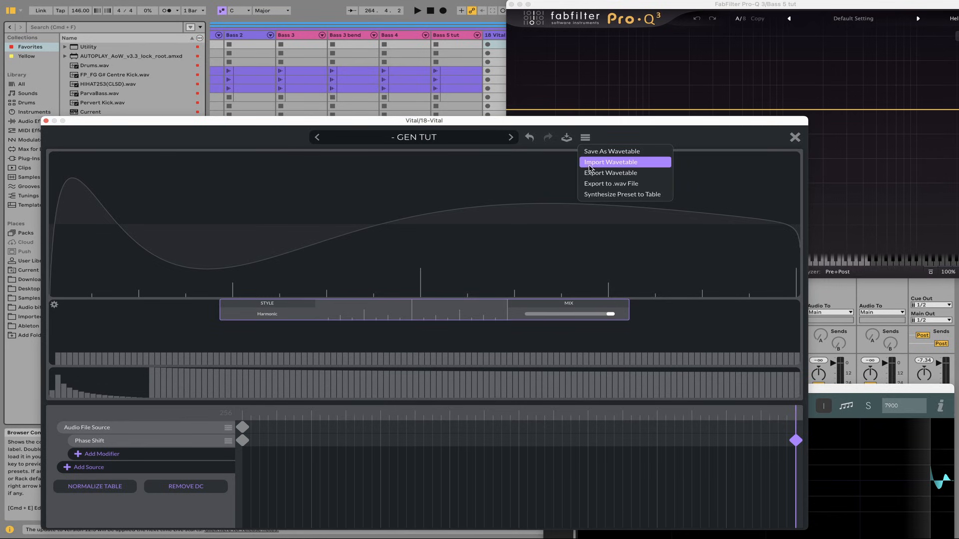
left_click(596, 185)
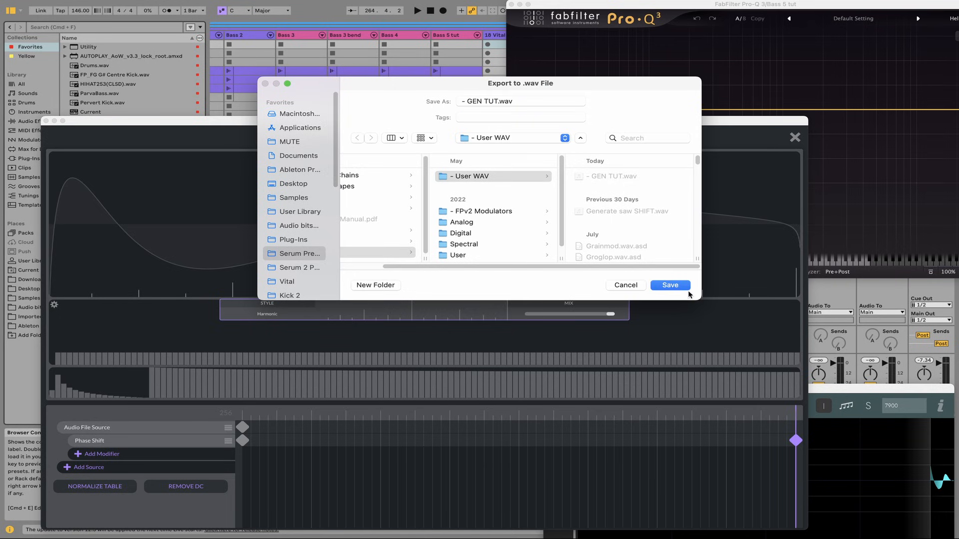
left_click(682, 286)
left_click(508, 239)
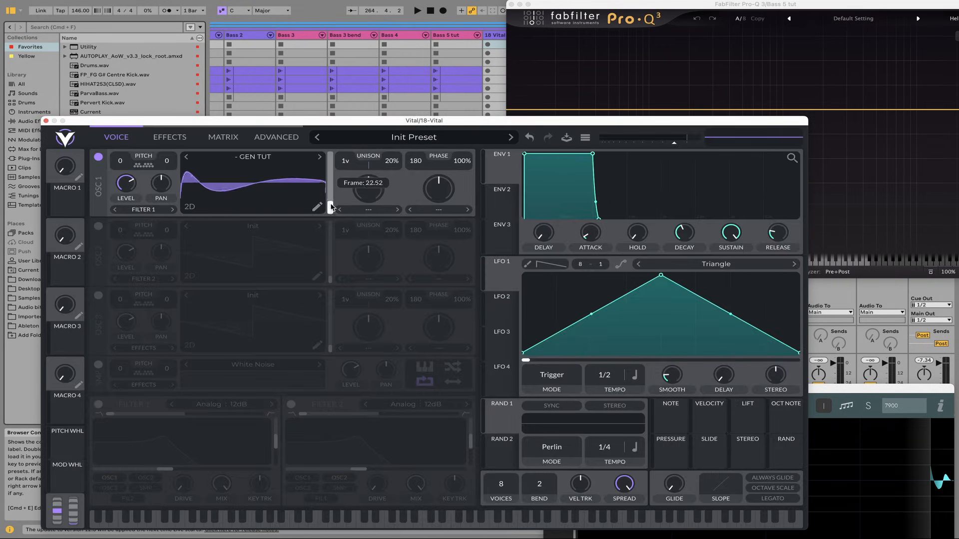
mouse_move(330, 206)
left_mouse_down()
mouse_move(325, 223)
mouse_move(318, 202)
mouse_move(323, 223)
left_mouse_up()
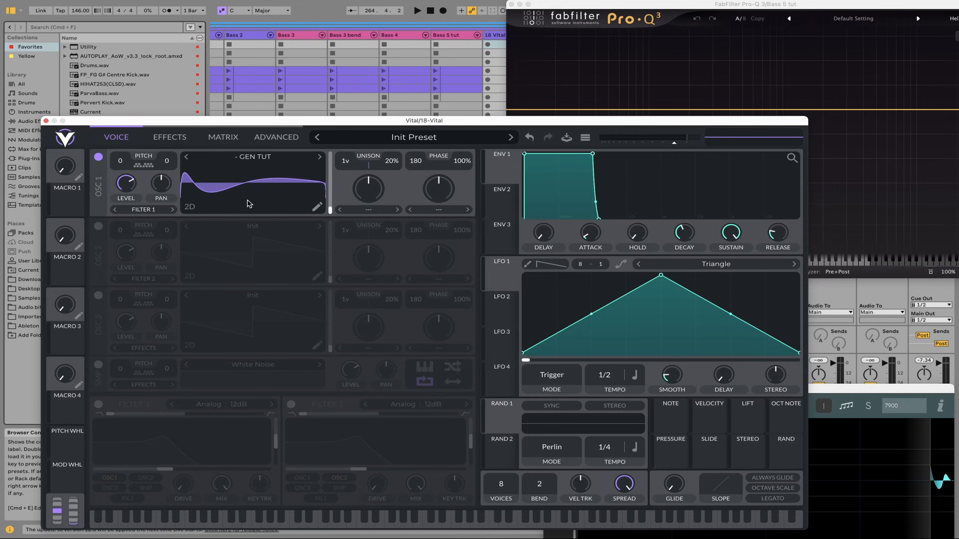
Close Vital, delete its track, and open Serum 2 on the "Bass 5 tut" track
left_click(46, 121)
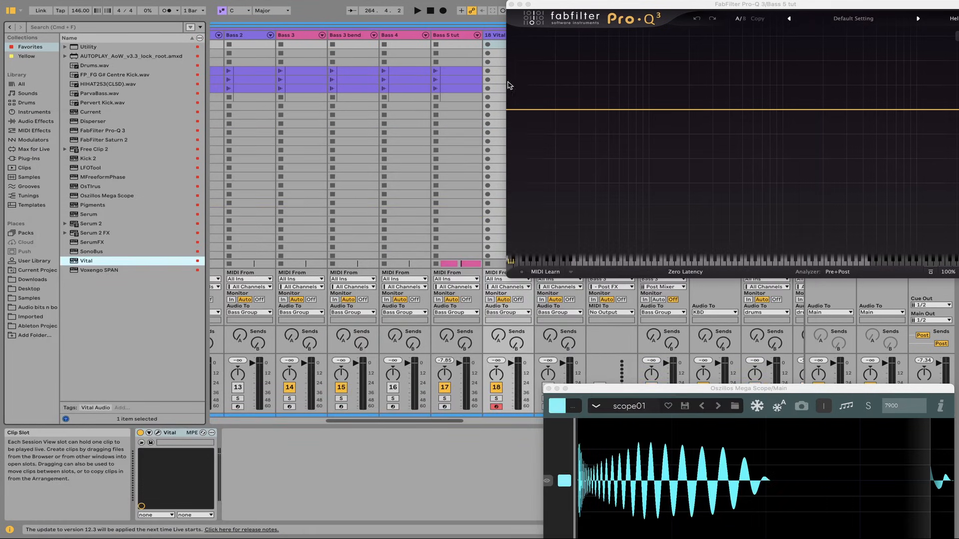
left_click(496, 36)
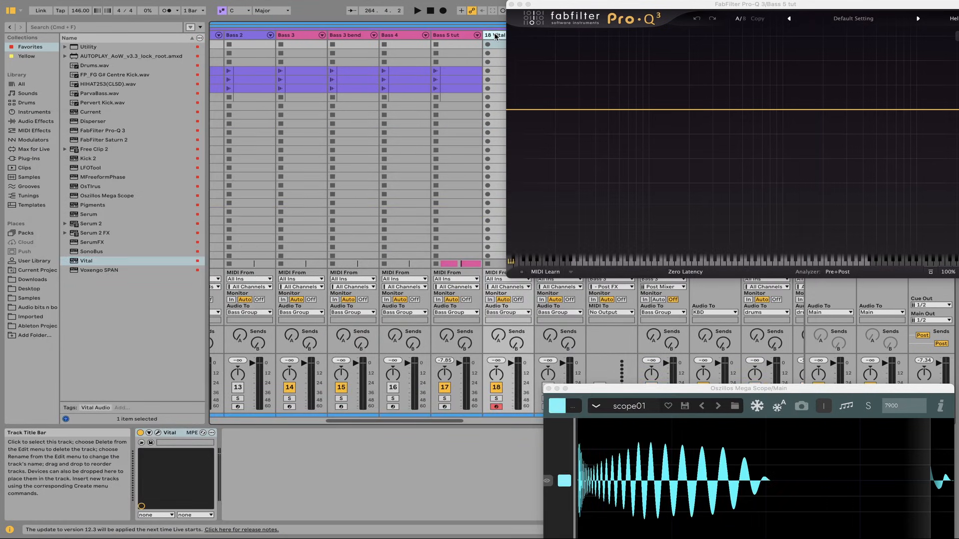
left_click(454, 36)
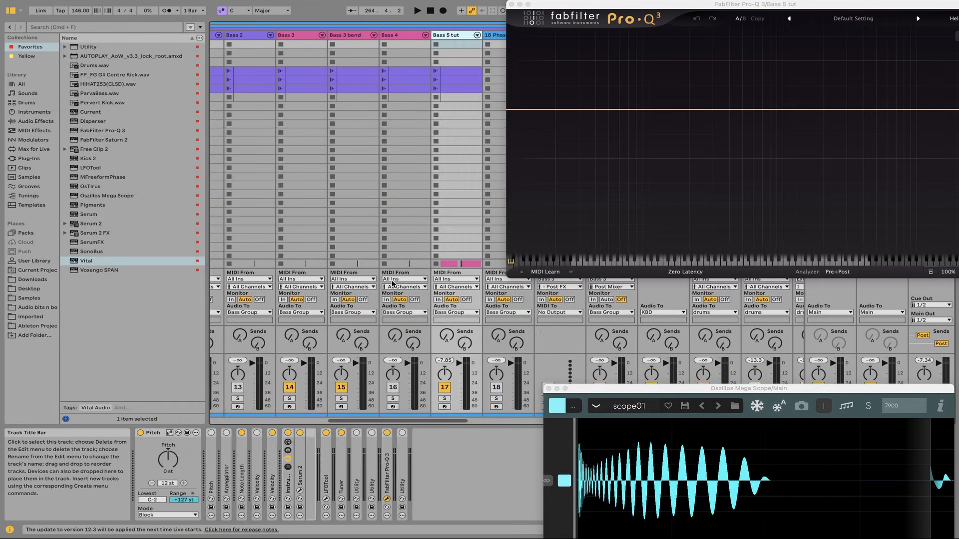
left_click(300, 493)
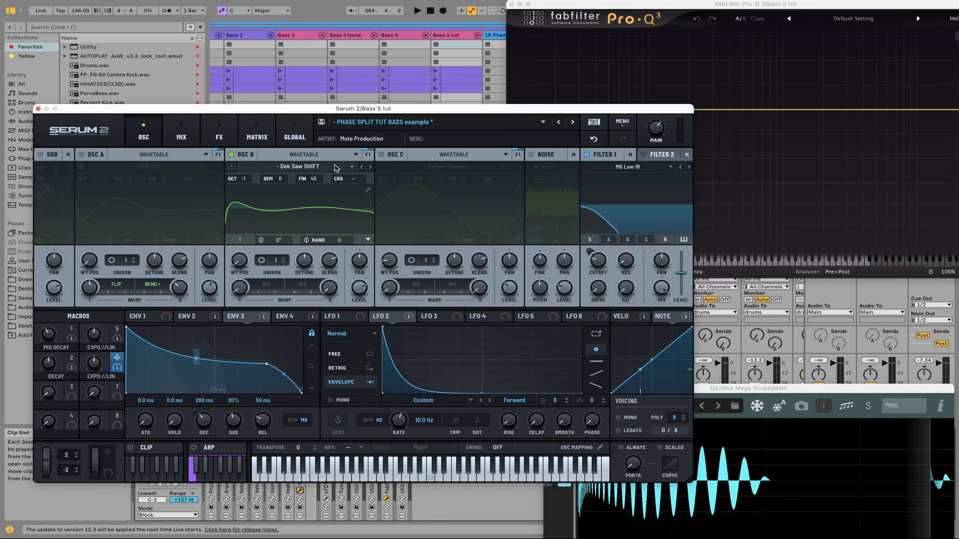
Load the "- GEN TUT" wavetable from "- User WAV" into OSC B and preview its wavetable positions
left_click(291, 168)
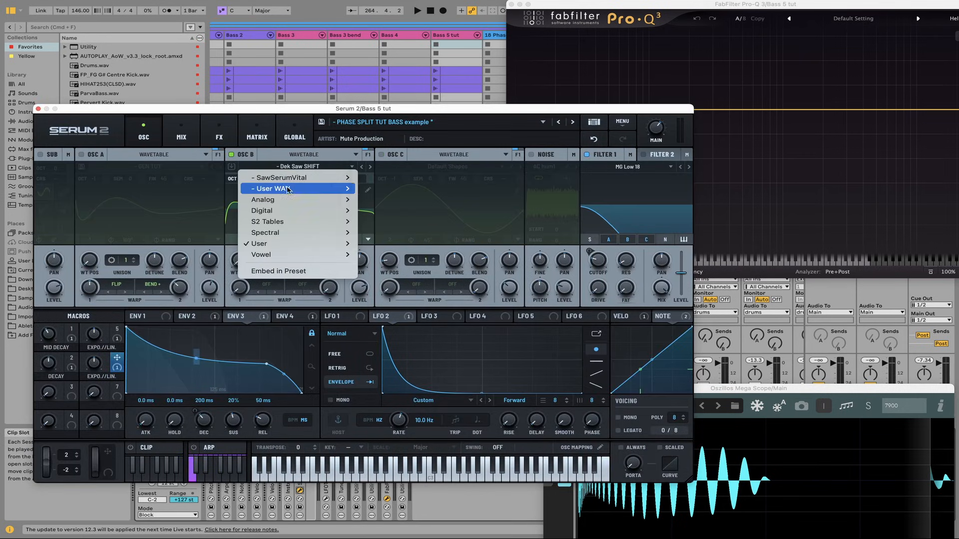
mouse_move(296, 189)
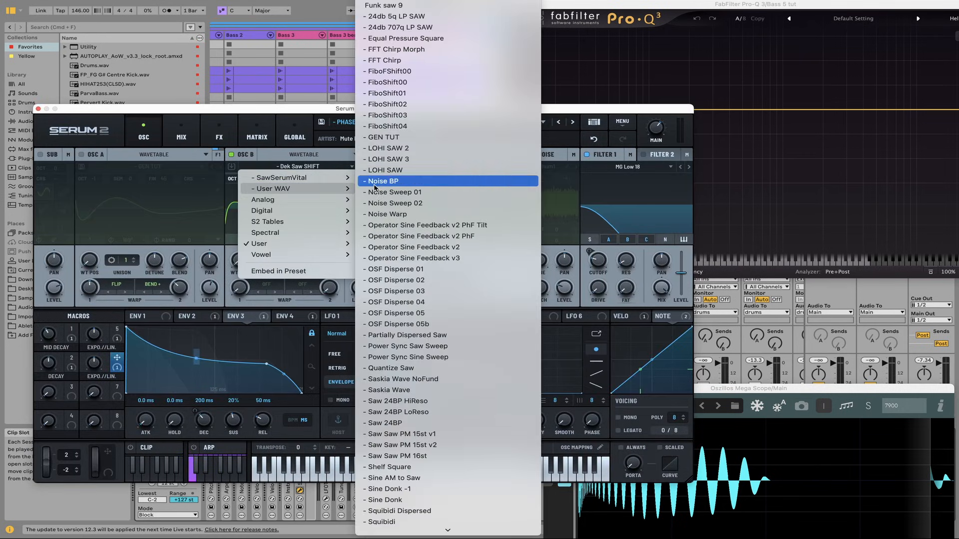
left_click(398, 138)
left_click_drag(239, 261, 238, 272)
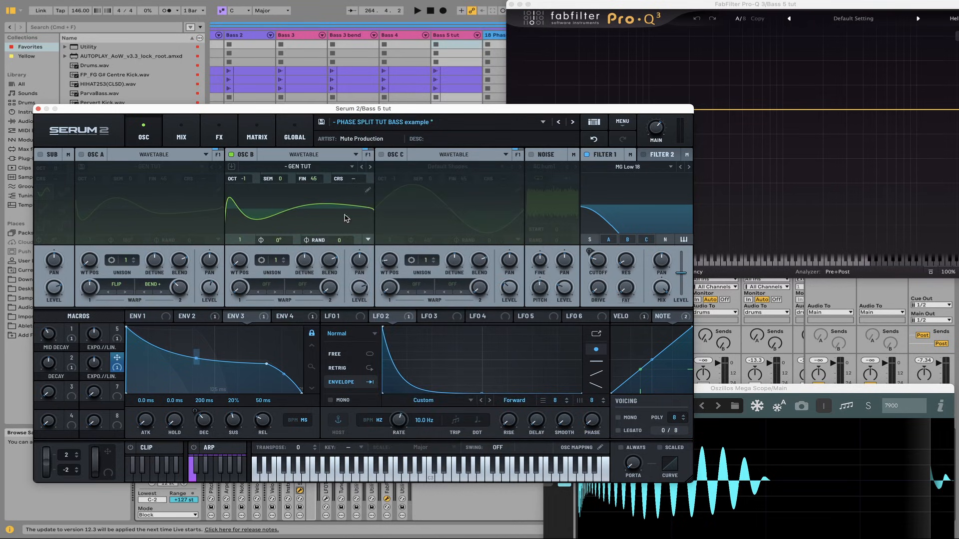
Apply Remove Fundamental (HPF) to all frames of OSC B's wavetable and close the wavetable editor
left_click(367, 190)
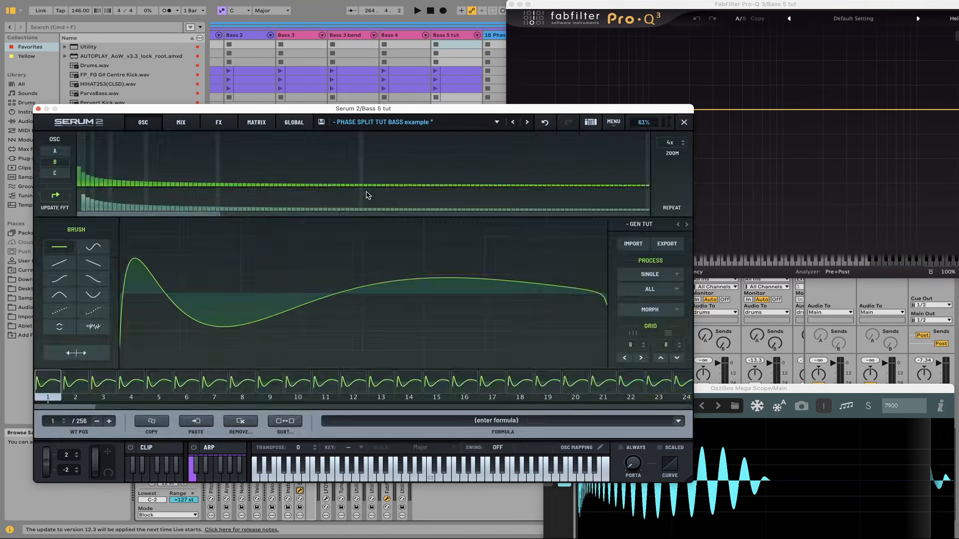
left_click(647, 291)
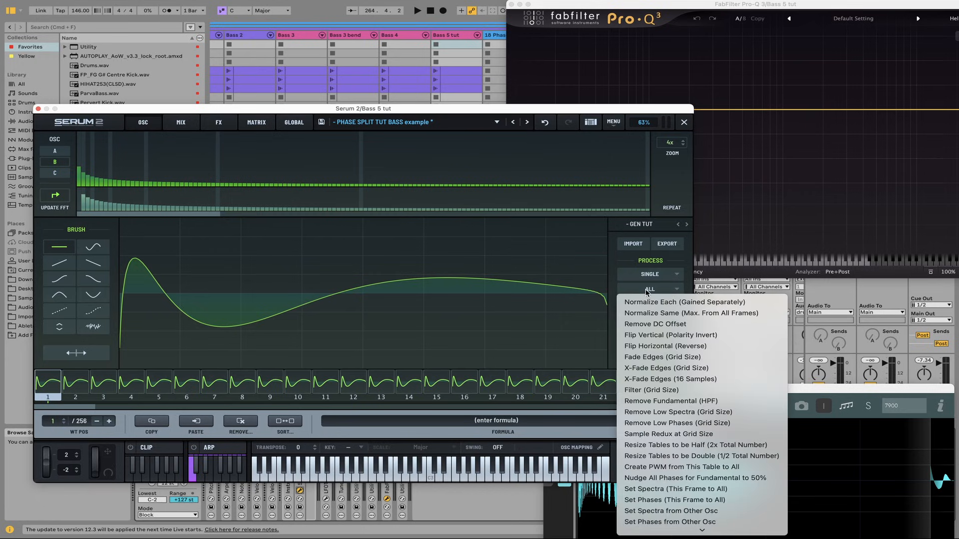
left_click(660, 401)
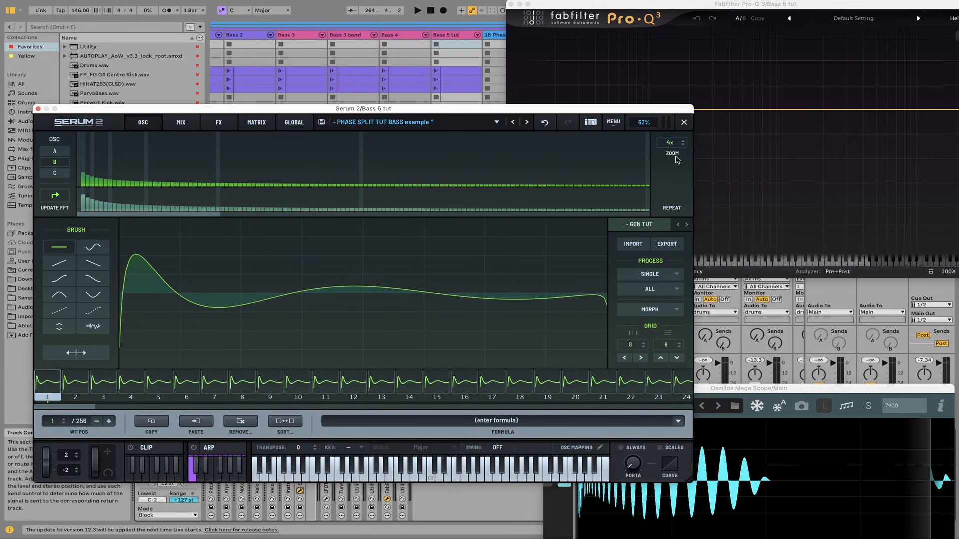
left_click(684, 122)
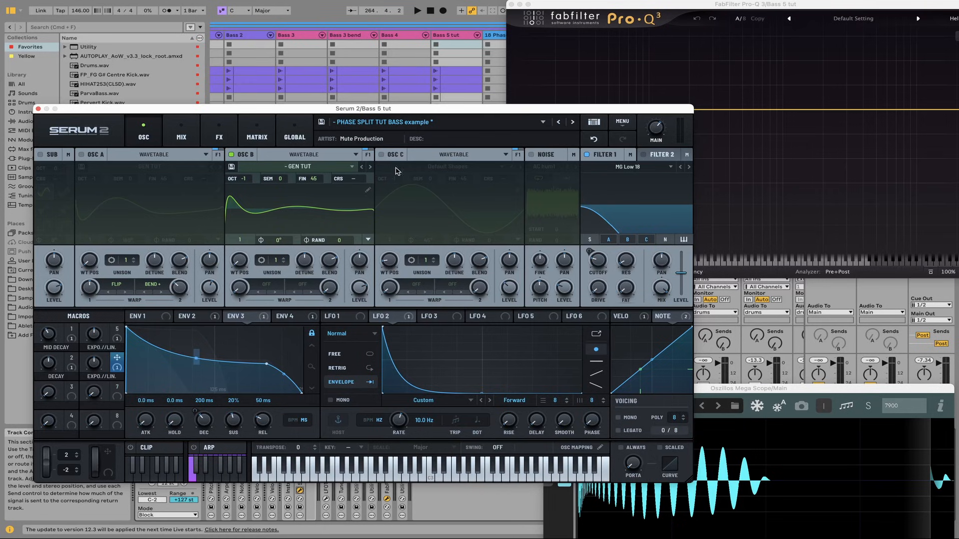
Turn on OSC C and choose the Default Shapes wavetable from S2 Tables
left_click(382, 154)
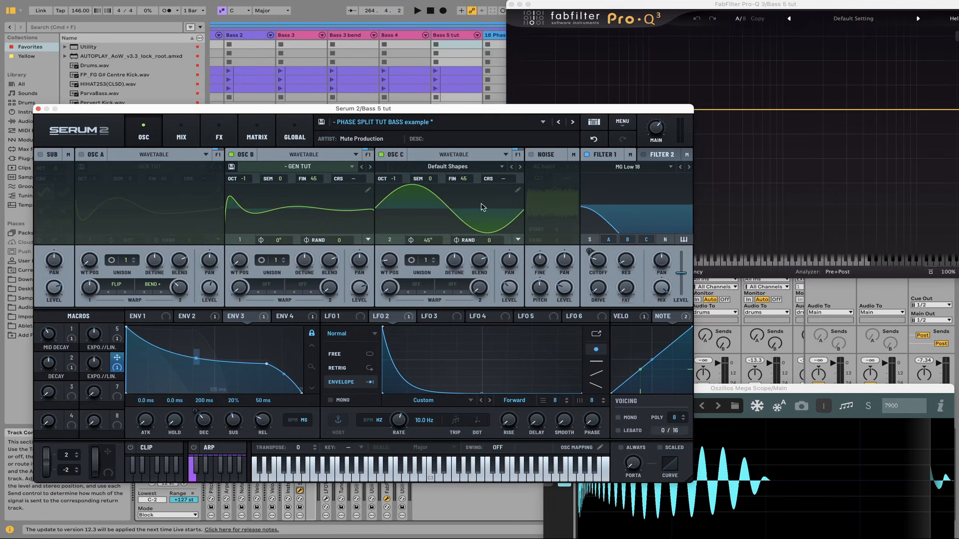
left_click(434, 167)
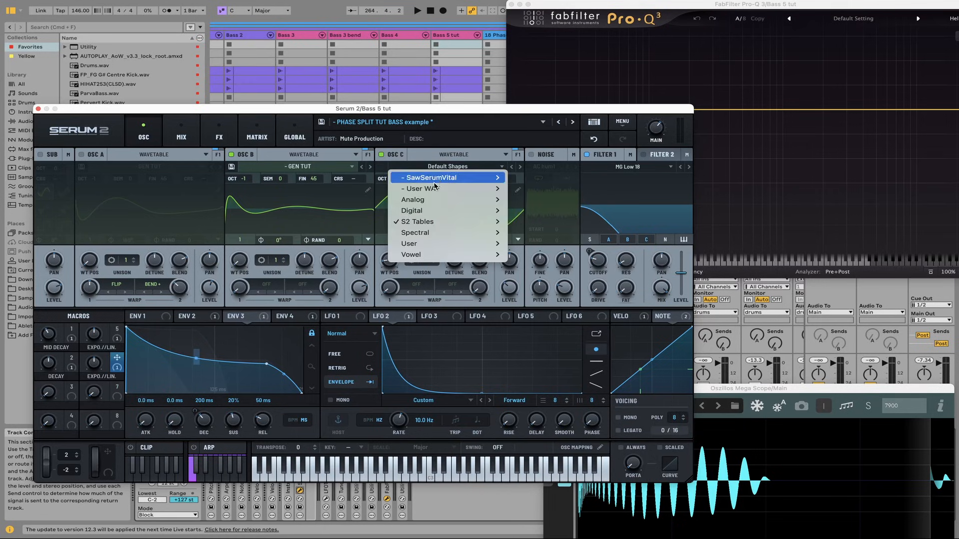
mouse_move(427, 224)
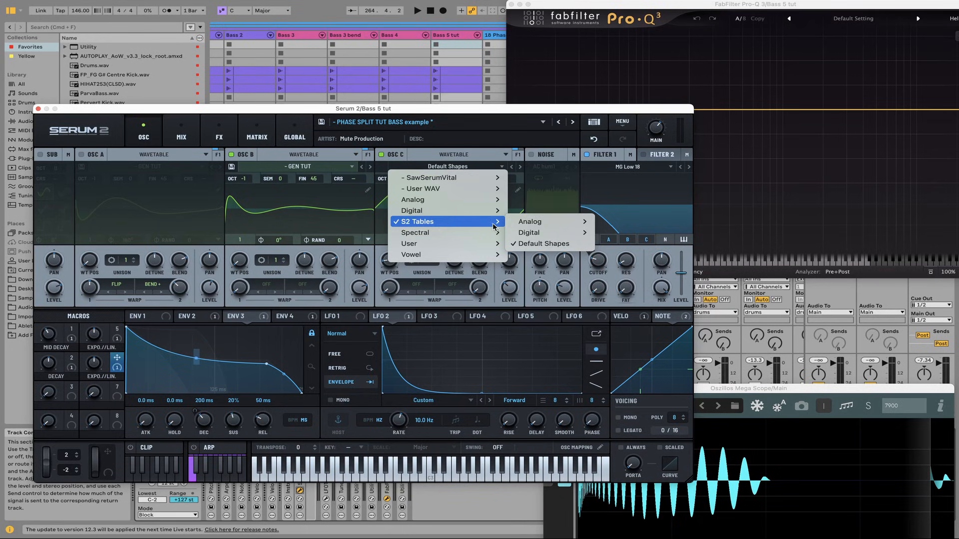
left_click(535, 243)
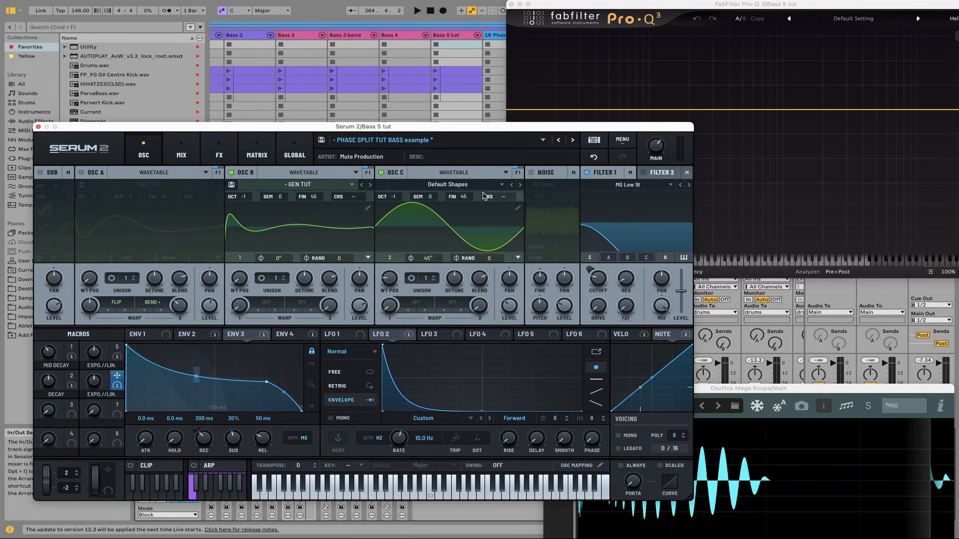
Set the start phases of OSC B and OSC C to 0°, and OSC B's wavetable position to 1
left_click_drag(278, 260, 273, 296)
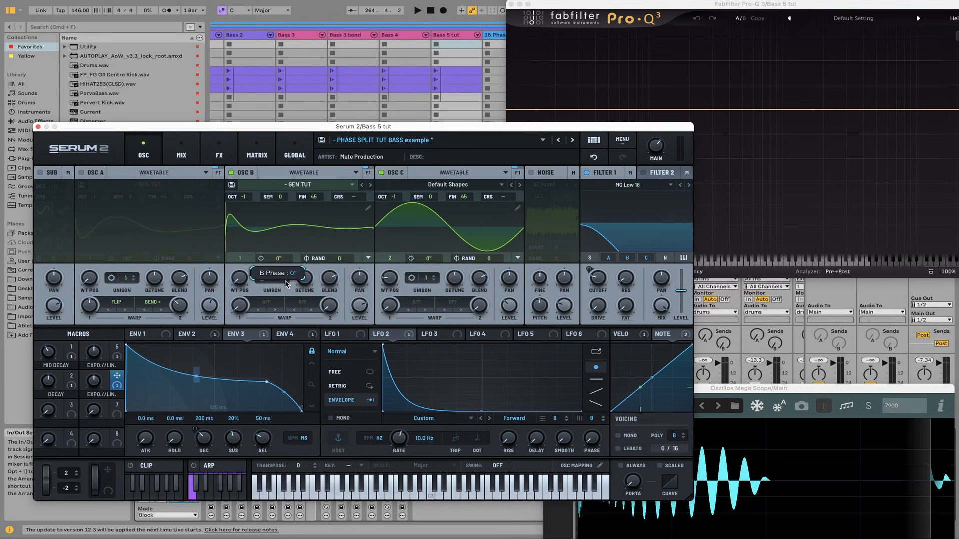
left_click(142, 334)
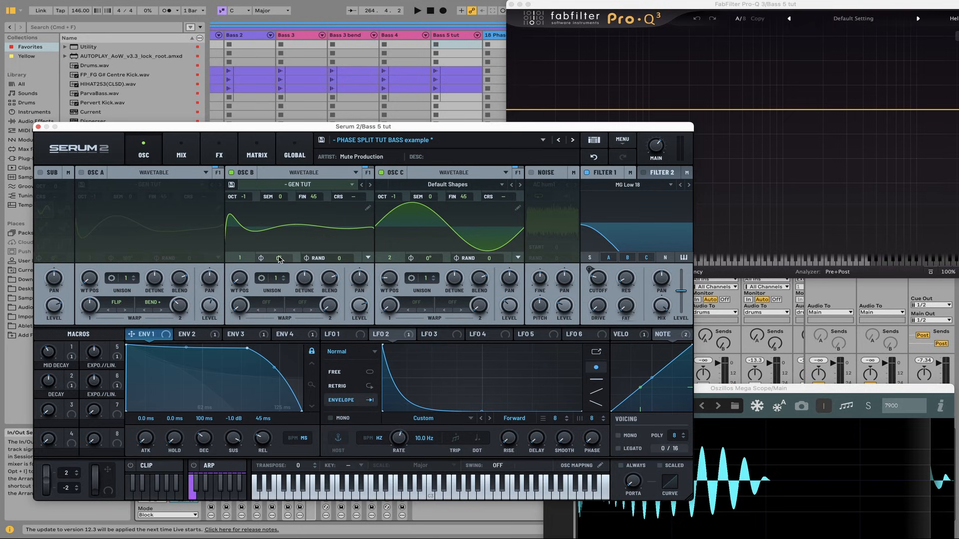
mouse_move(277, 258)
left_mouse_down()
mouse_move(293, 146)
mouse_move(288, 272)
left_mouse_up()
mouse_move(427, 258)
left_mouse_down()
mouse_move(437, 172)
mouse_move(422, 257)
mouse_move(418, 246)
left_mouse_up()
left_click_drag(240, 258, 232, 306)
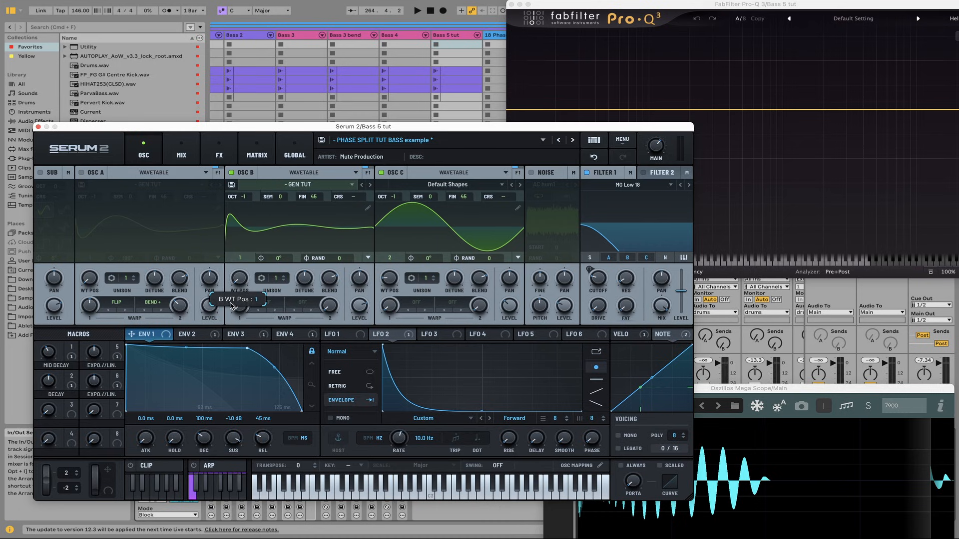
Play the bass while sweeping OSC B's wavetable position upward from 1, and stop playback
key("space")
left_click_drag(553, 128, 555, 147)
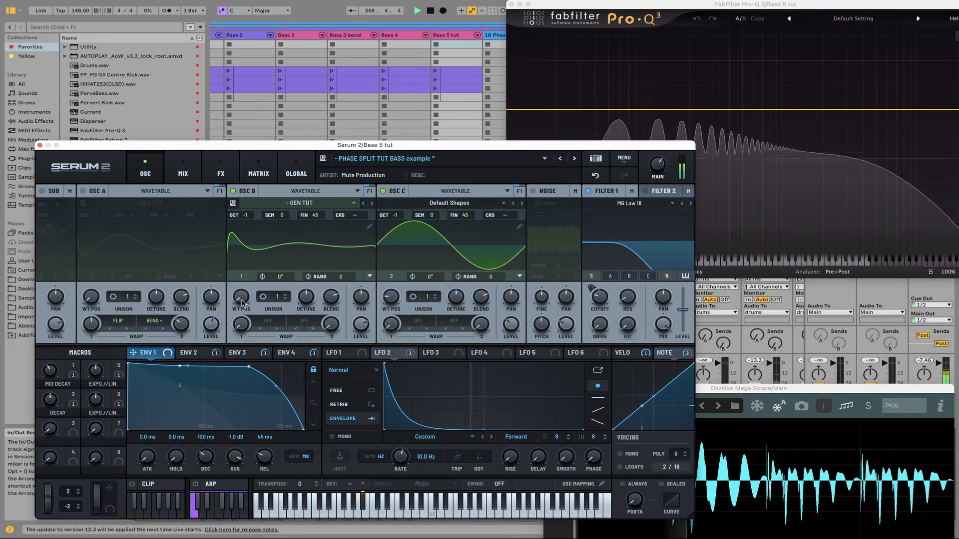
left_click_drag(241, 297, 243, 226)
key("space")
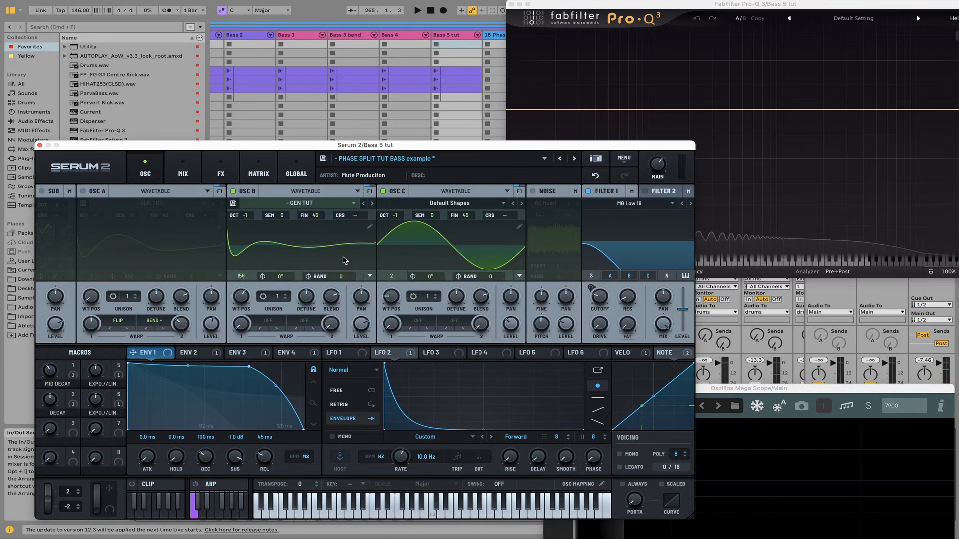
Set OSC C's start phase to 45° and OSC B's wavetable position to 128
left_click_drag(434, 280, 432, 286)
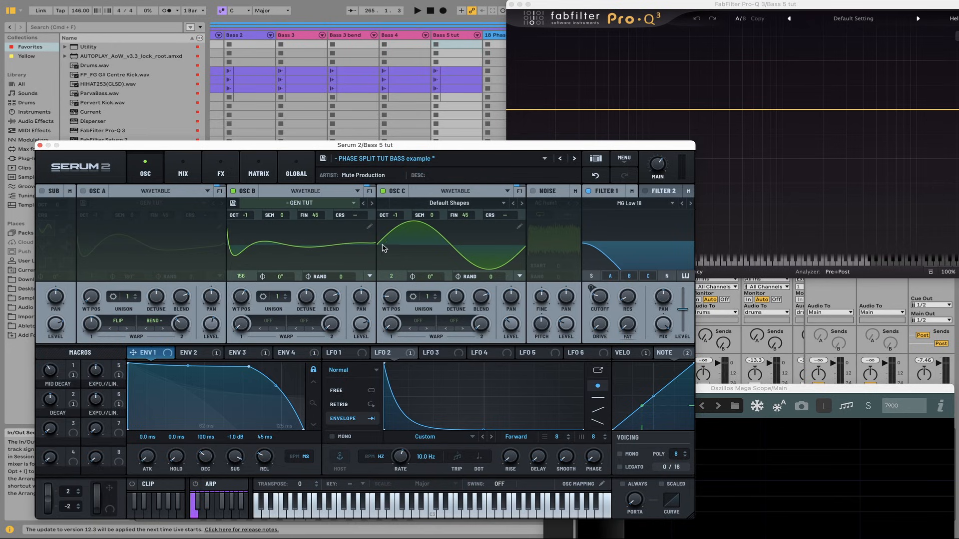
mouse_move(434, 278)
left_mouse_down()
mouse_move(452, 234)
mouse_move(433, 278)
left_mouse_up()
left_click_drag(436, 279, 435, 280)
left_click_drag(247, 299, 241, 315)
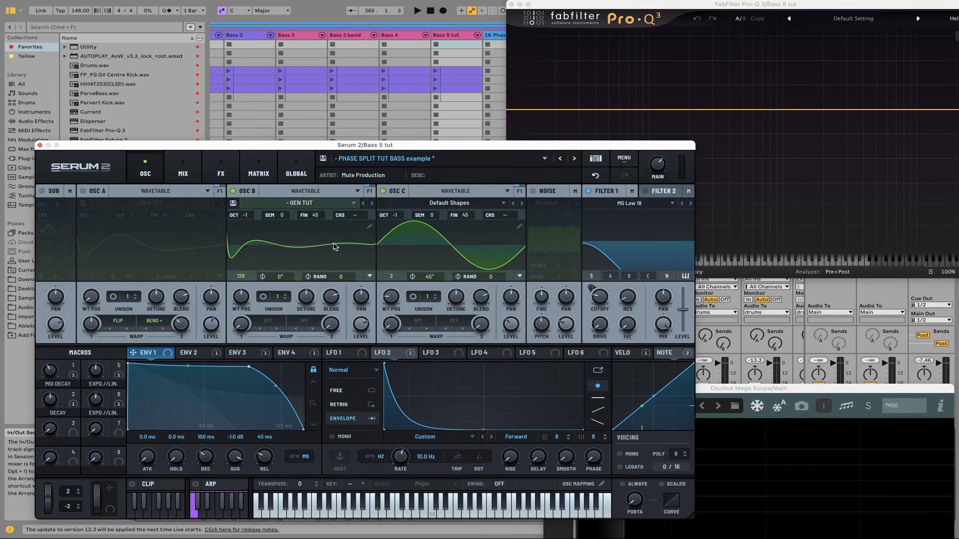
Play the bass while sweeping OSC B's wavetable position down and back up to 80, and stop playback
key("space")
left_click_drag(241, 299, 231, 346)
left_click_drag(230, 349, 222, 301)
key("space")
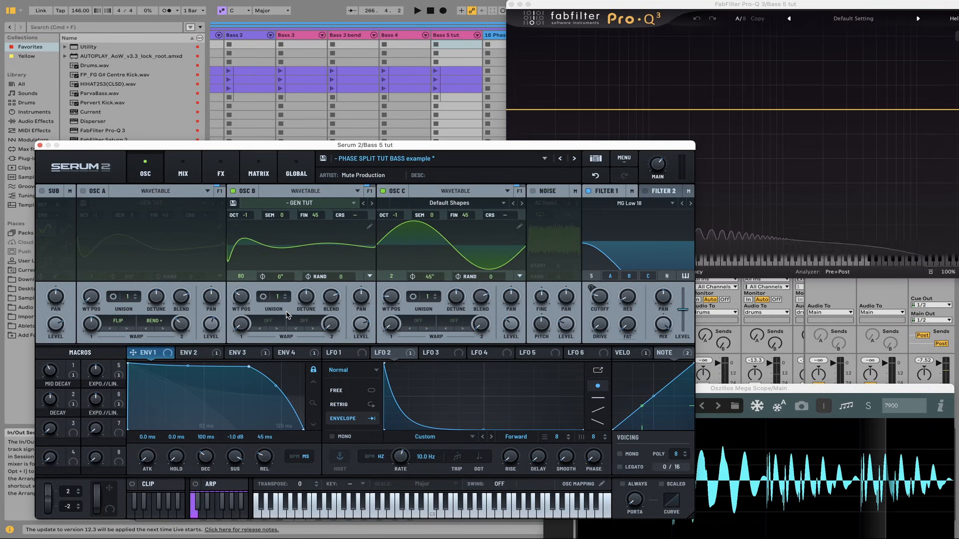